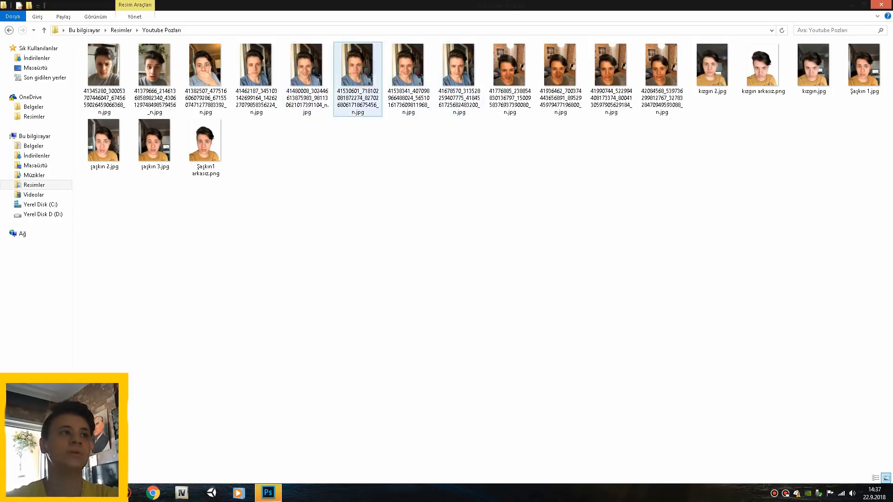
# Preview the smiling blue-shirt portrait in the Youtube Pozları folder and switch to Photoshop
pyautogui.doubleClick(306, 70)
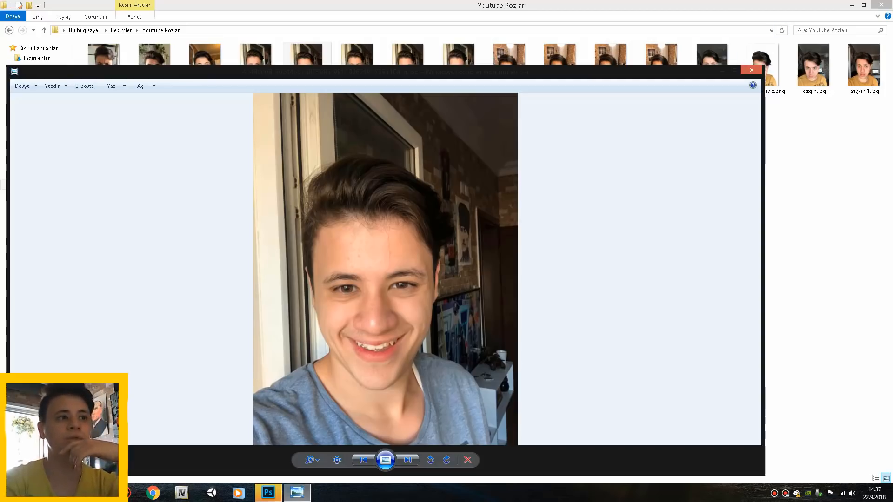
pyautogui.click(751, 70)
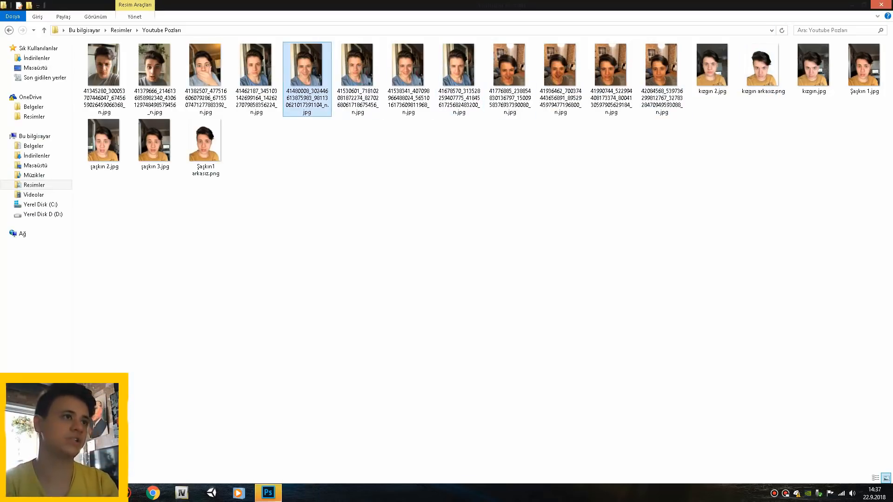
pyautogui.moveTo(308, 75); pyautogui.dragTo(258, 494)
# Create a new 1280 × 720 pixel document at 72 pixels/inch with a white background
pyautogui.click(25, 6)
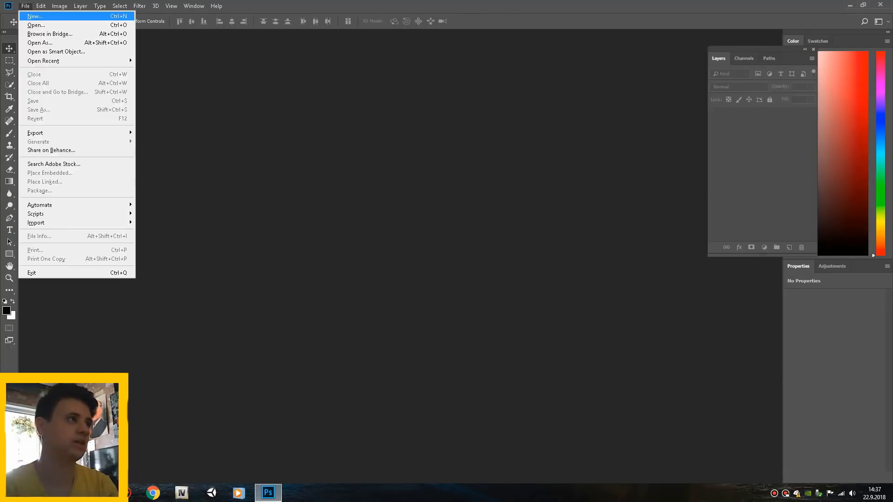
pyautogui.click(31, 16)
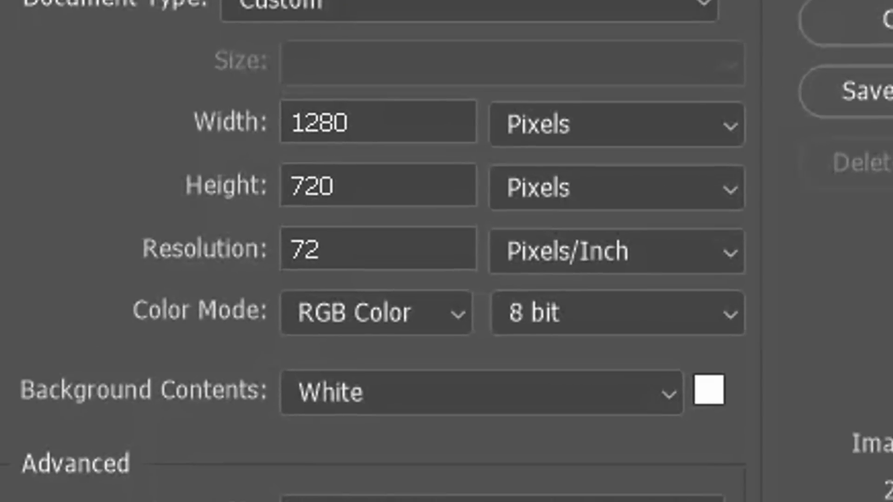
pyautogui.doubleClick(345, 123)
pyautogui.doubleClick(329, 186)
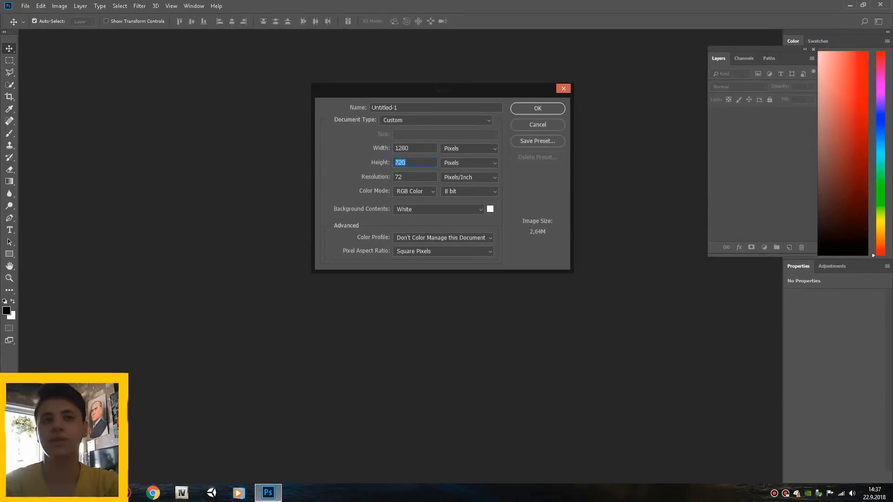
pyautogui.press('Return')
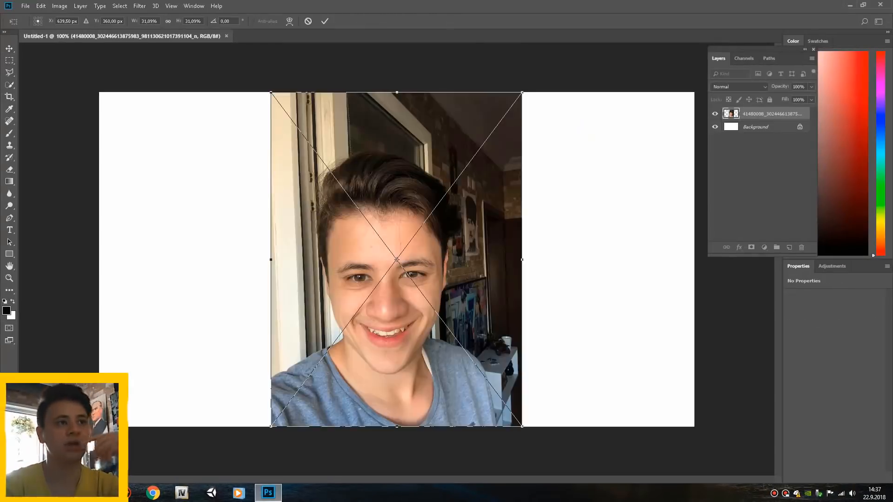
# Scale the placed portrait to 46.09% and position it over the left half of the canvas
pyautogui.moveTo(399, 320); pyautogui.dragTo(240, 320)
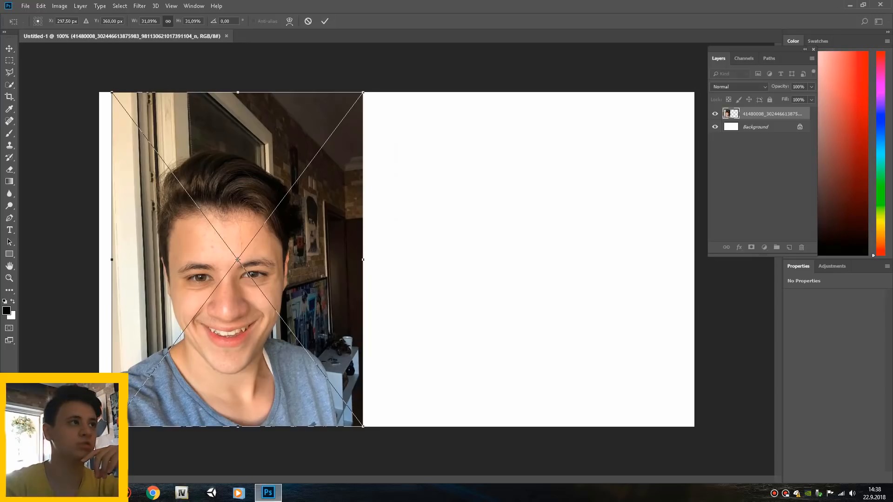
pyautogui.moveTo(134, 21); pyautogui.dragTo(141, 21)
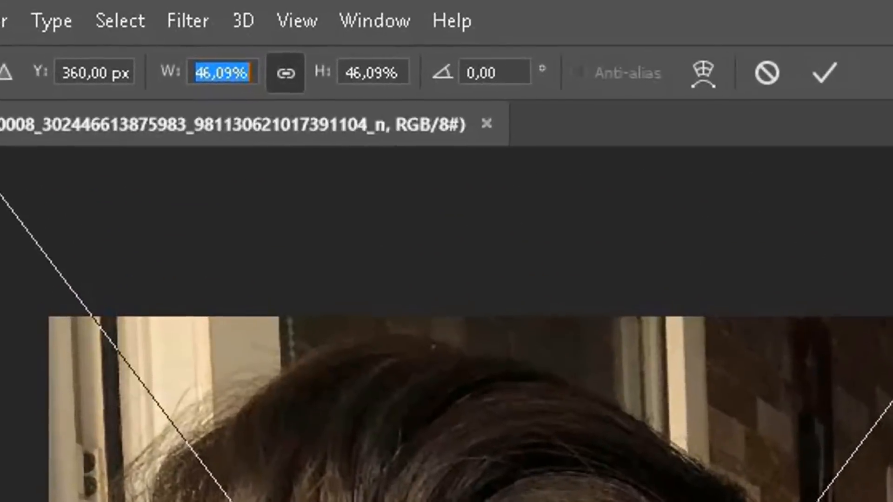
pyautogui.moveTo(194, 72); pyautogui.dragTo(192, 72)
pyautogui.moveTo(349, 187); pyautogui.dragTo(355, 187)
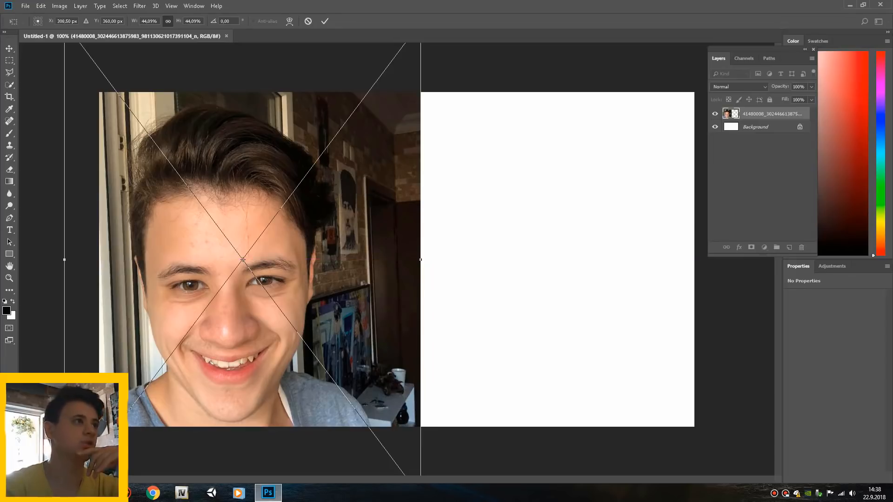
pyautogui.moveTo(135, 21); pyautogui.dragTo(135, 21)
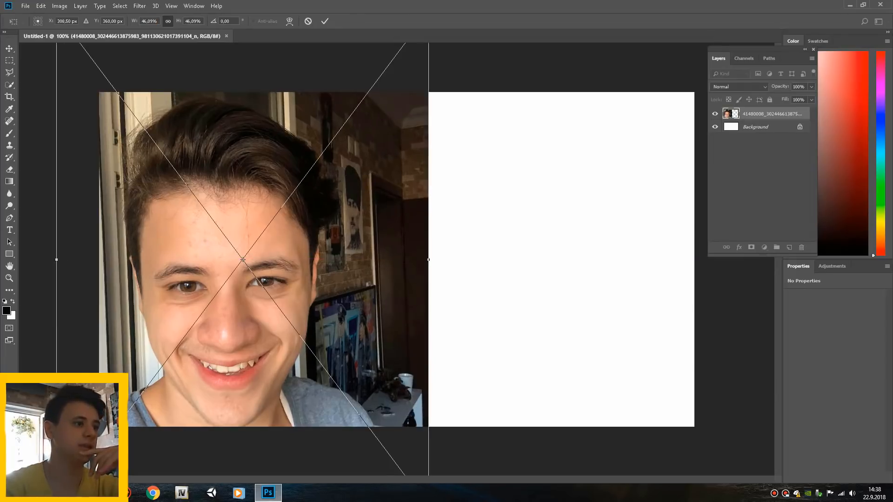
pyautogui.moveTo(248, 183); pyautogui.dragTo(251, 179)
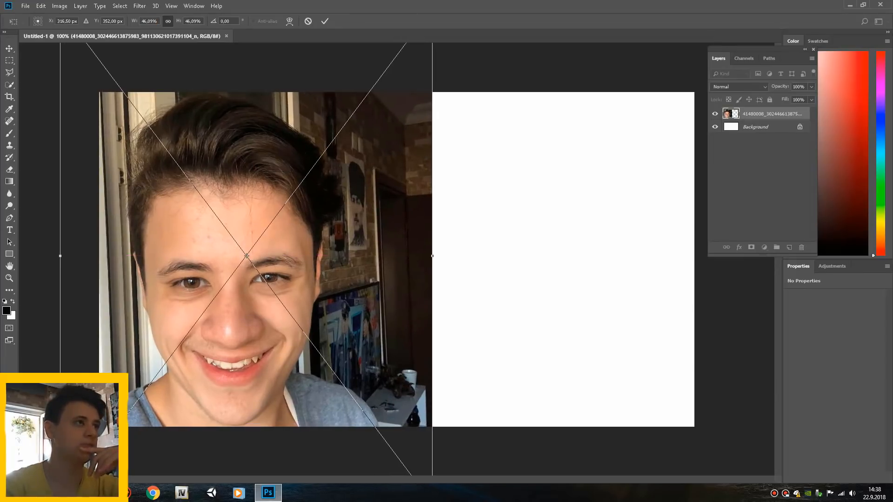
pyautogui.moveTo(135, 21); pyautogui.dragTo(135, 21)
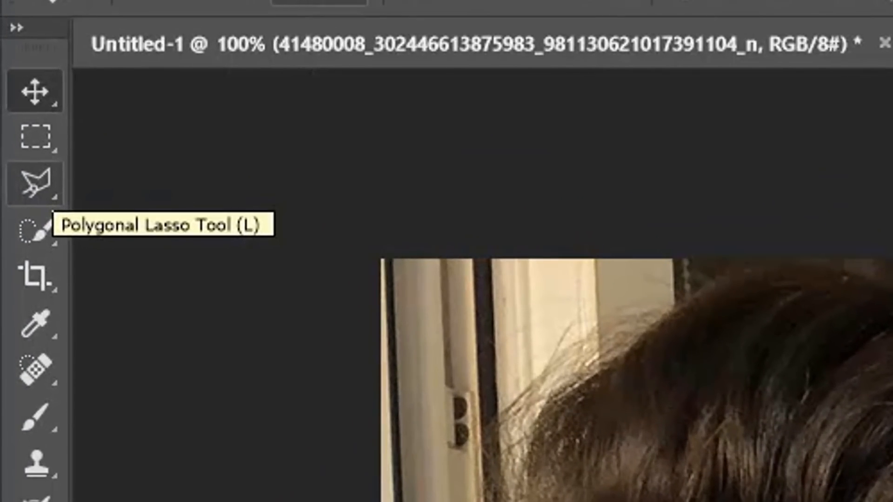
# Outline the head, hair and shoulders with the Polygonal Lasso tool, running below the canvas edge, and close the selection
pyautogui.click(43, 185)
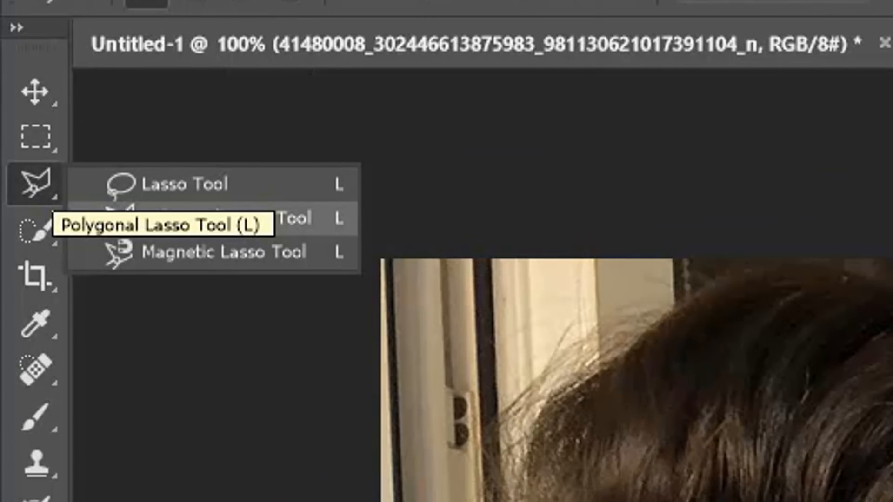
pyautogui.click(117, 218)
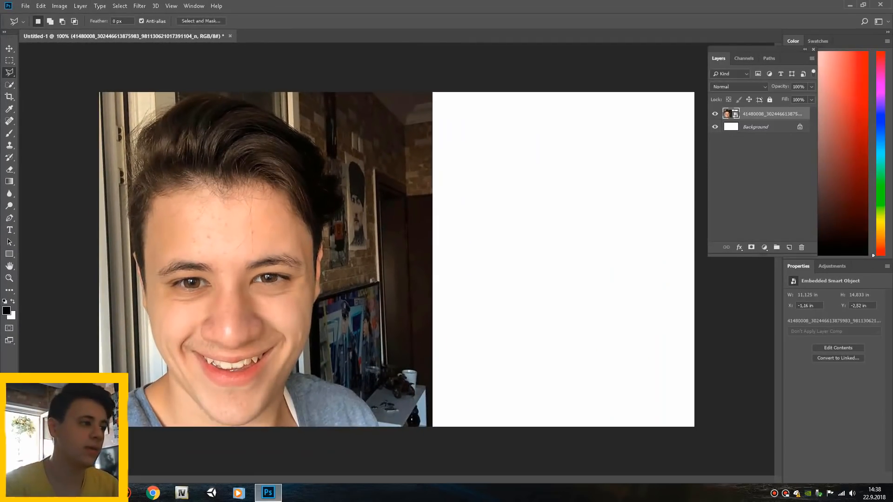
pyautogui.click(84, 458)
pyautogui.click(344, 458)
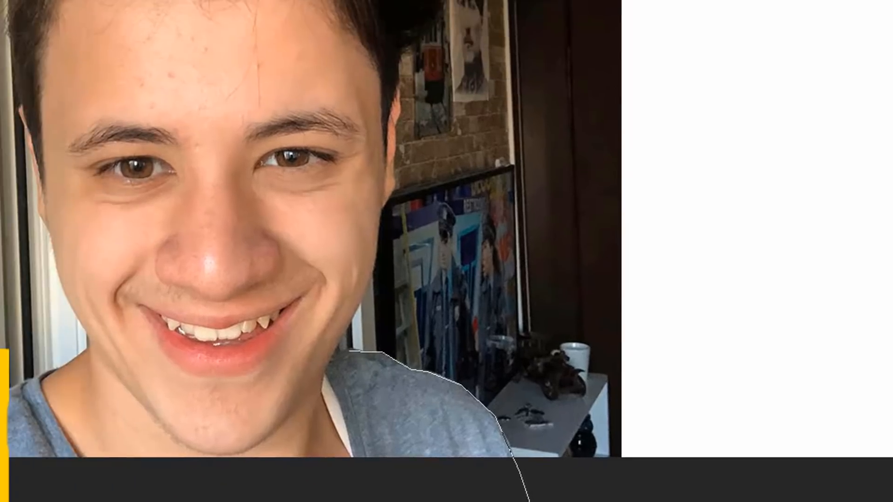
pyautogui.click(367, 288)
pyautogui.click(377, 254)
pyautogui.click(381, 213)
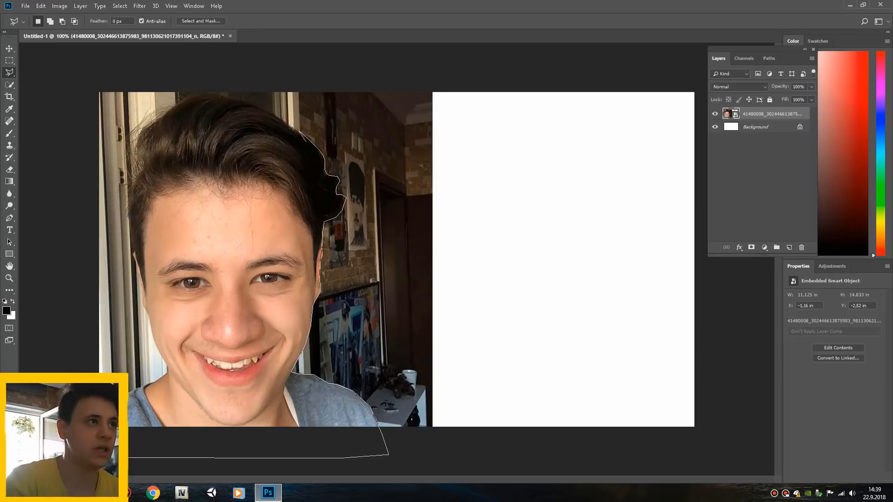
pyautogui.click(297, 129)
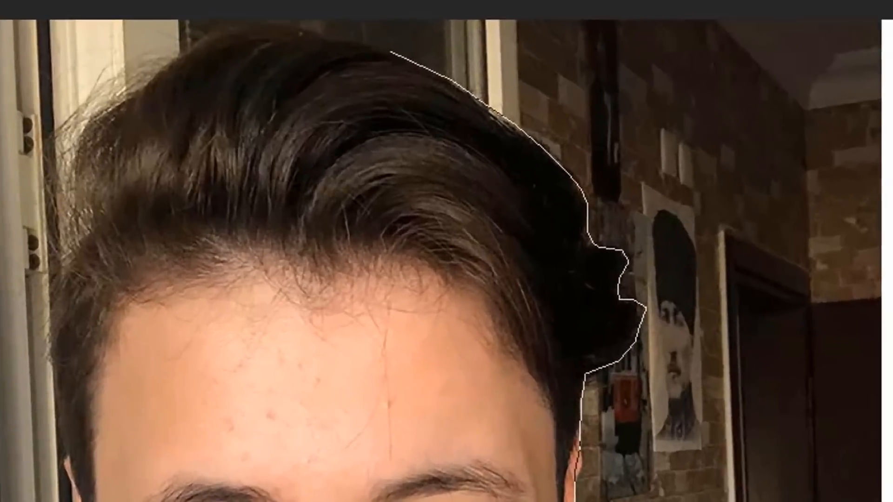
pyautogui.click(295, 28)
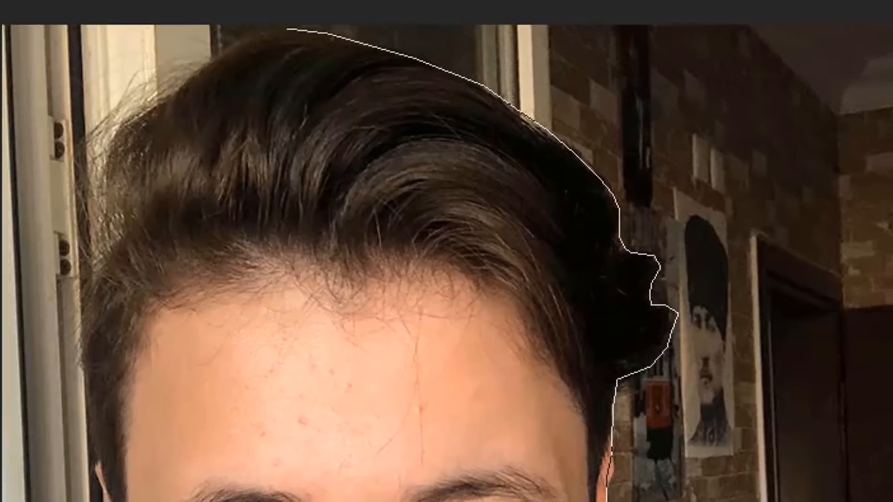
pyautogui.click(254, 24)
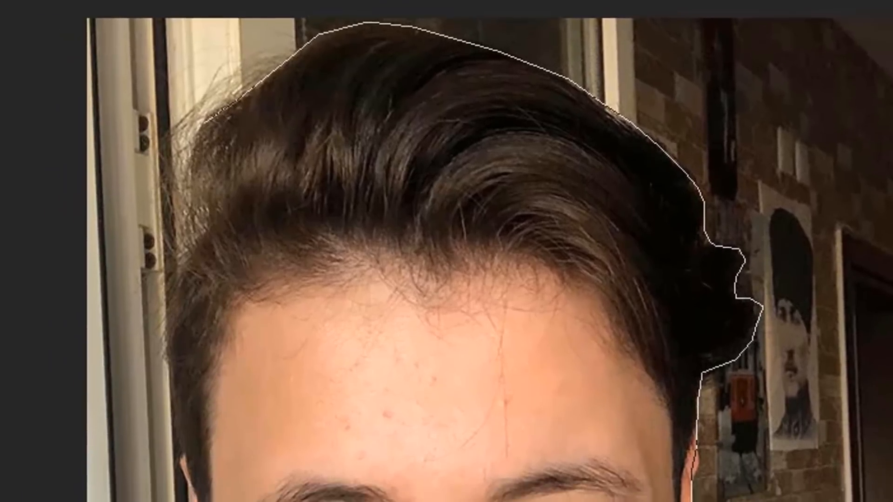
pyautogui.click(205, 144)
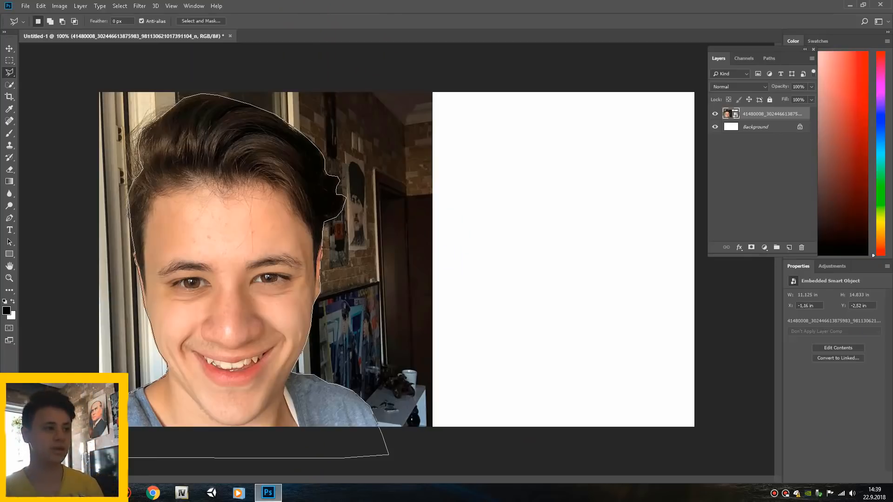
pyautogui.press('Return')
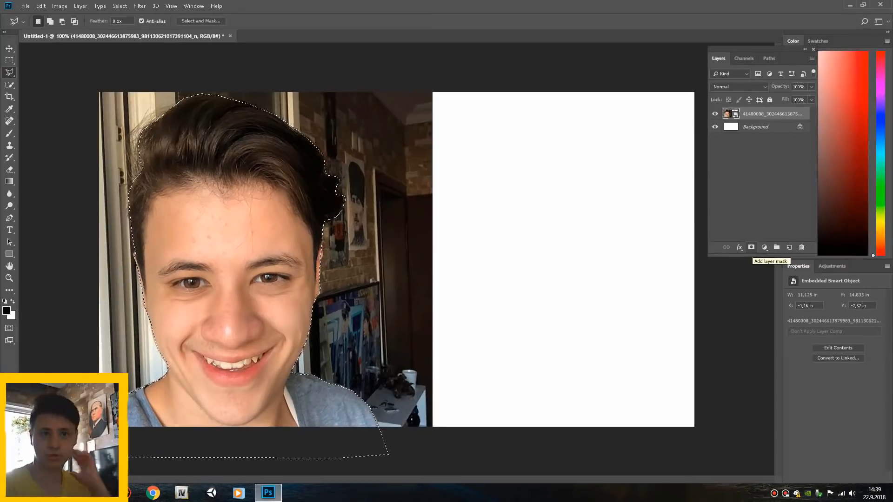
# Add a layer mask to the portrait from the selection to hide the room behind the person
pyautogui.click(752, 247)
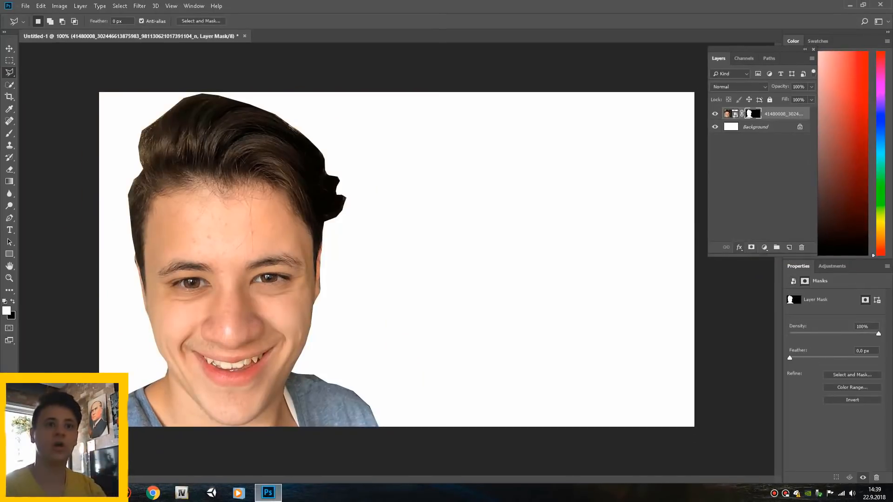
pyautogui.click(739, 247)
pyautogui.click(753, 279)
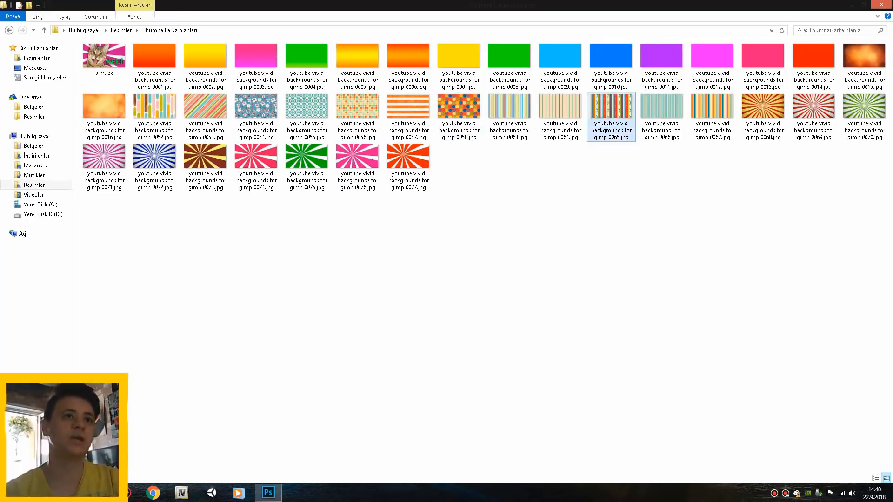
# Preview the striped image "youtube vivid backgrounds for gimp 0065.jpg" and place it in the portrait document
pyautogui.doubleClick(611, 117)
pyautogui.click(751, 70)
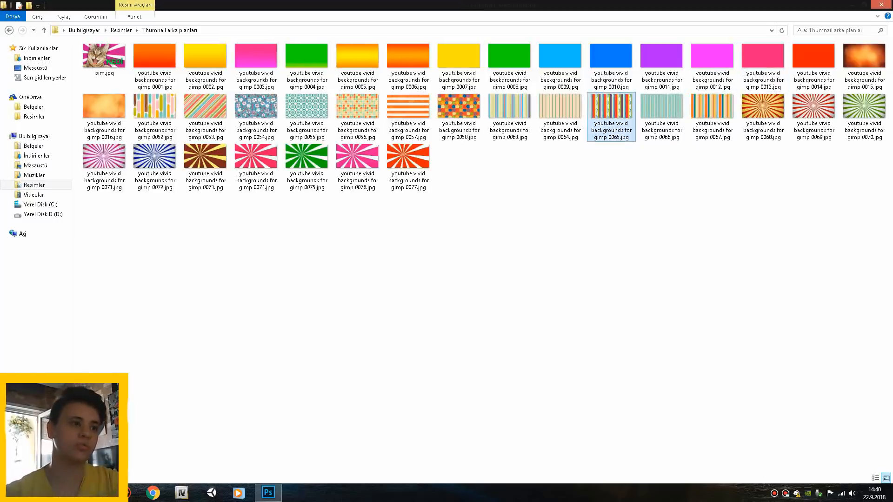
pyautogui.moveTo(611, 116); pyautogui.dragTo(397, 260)
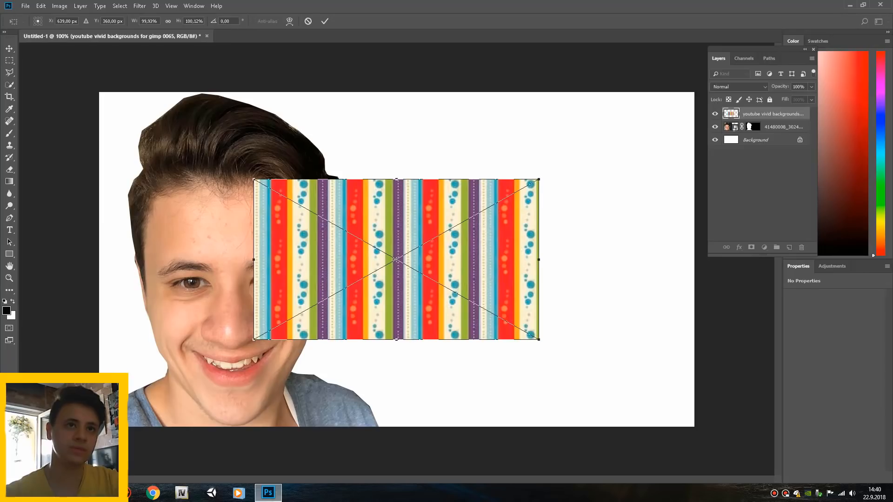
# Scale the striped background to 208.33% to fill the whole canvas and move the portrait layer above it
pyautogui.moveTo(397, 259); pyautogui.dragTo(242, 172)
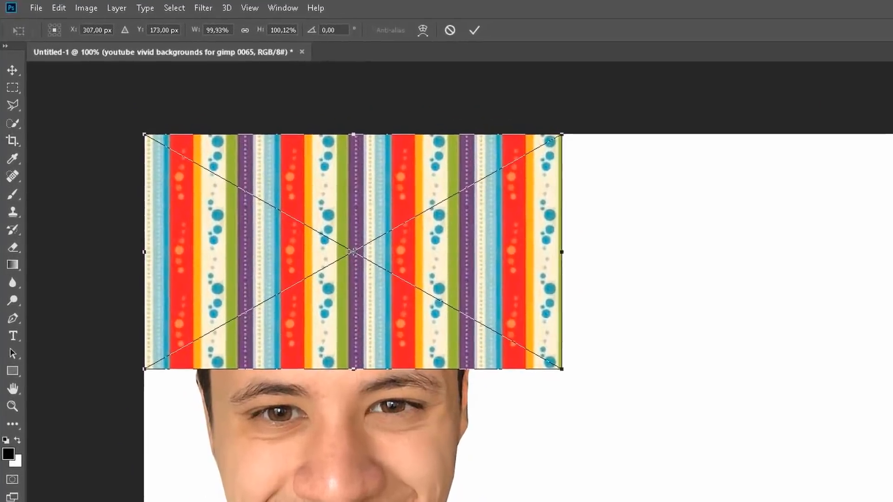
pyautogui.moveTo(531, 349); pyautogui.dragTo(703, 430)
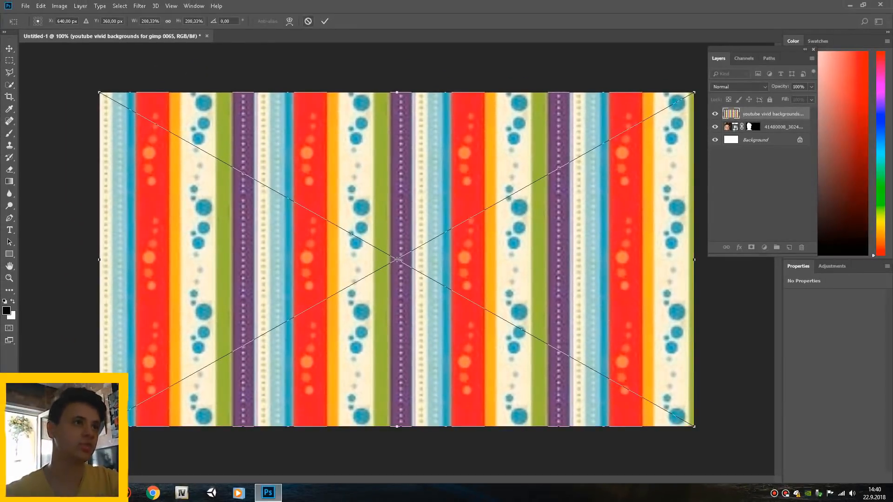
pyautogui.press('Return')
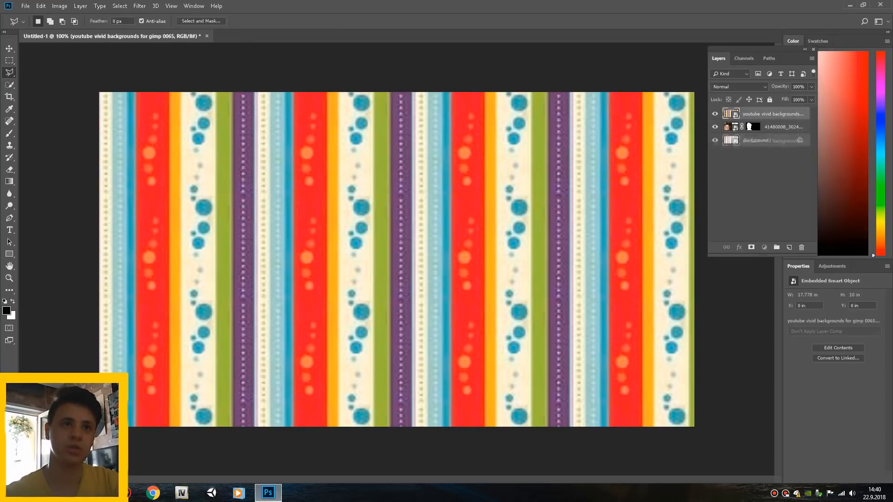
pyautogui.click(784, 127)
pyautogui.moveTo(784, 127); pyautogui.dragTo(783, 111)
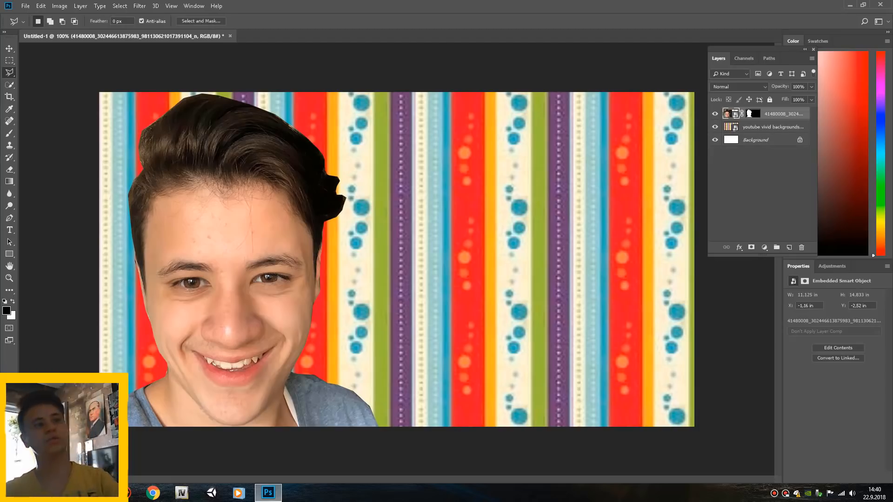
# Add a Drop Shadow effect to the portrait layer and set its colour to bright red, ff0707
pyautogui.click(423, 308)
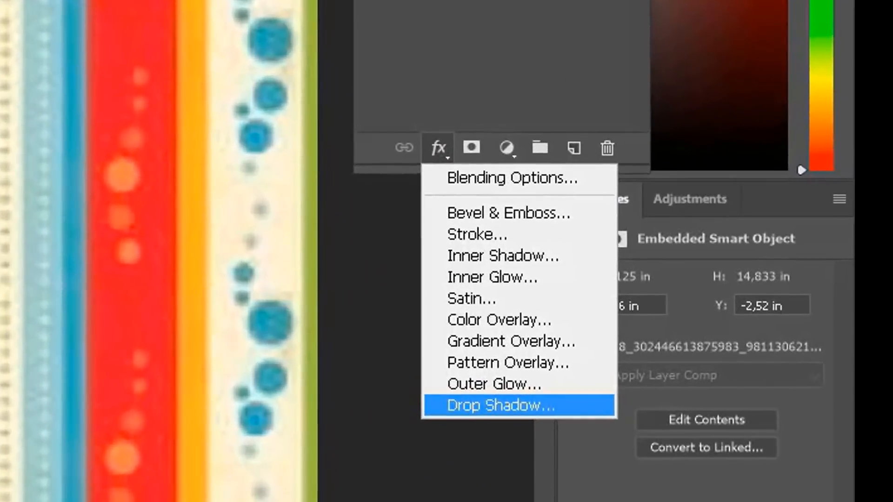
pyautogui.click(804, 334)
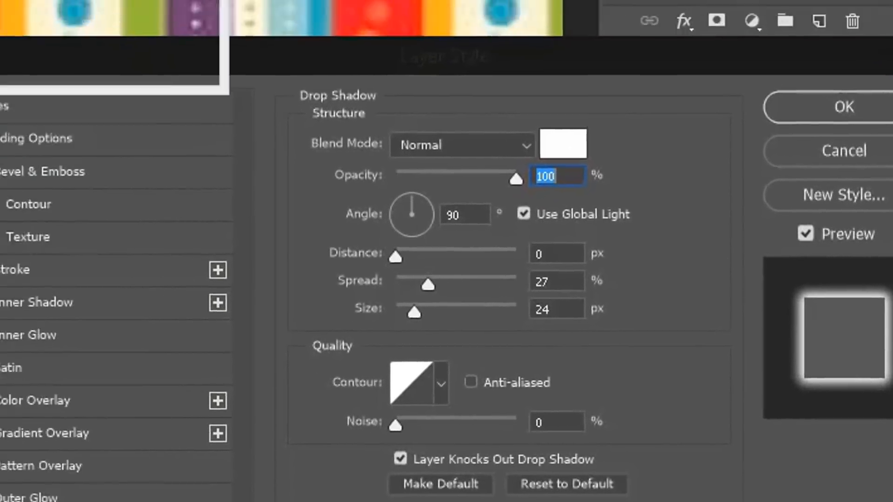
pyautogui.click(319, 270)
pyautogui.moveTo(294, 283); pyautogui.dragTo(262, 22)
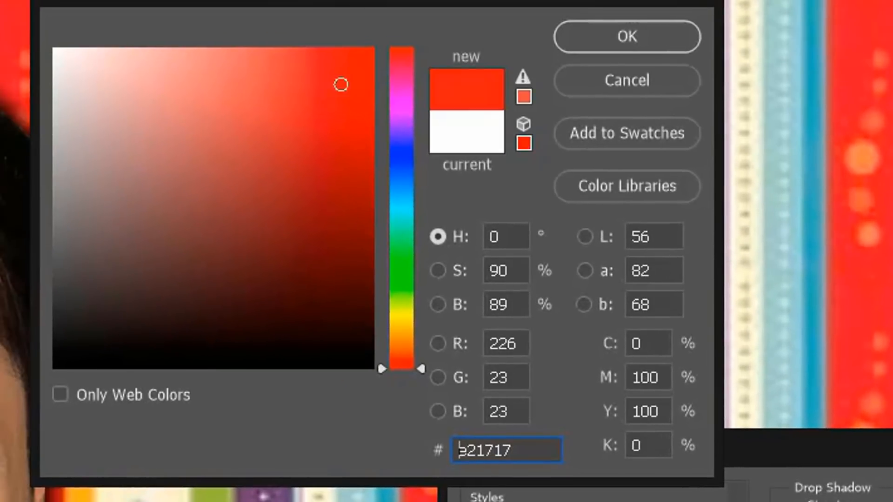
pyautogui.click(322, 76)
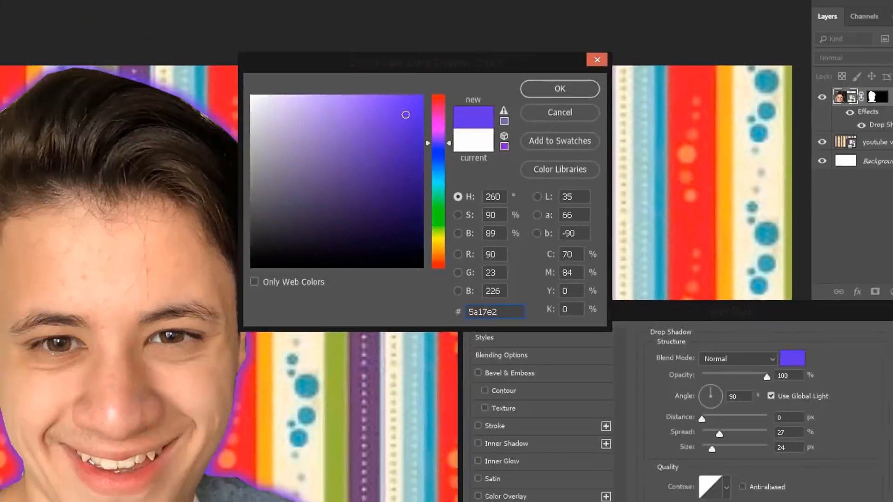
pyautogui.moveTo(438, 143); pyautogui.dragTo(438, 157)
pyautogui.click(412, 96)
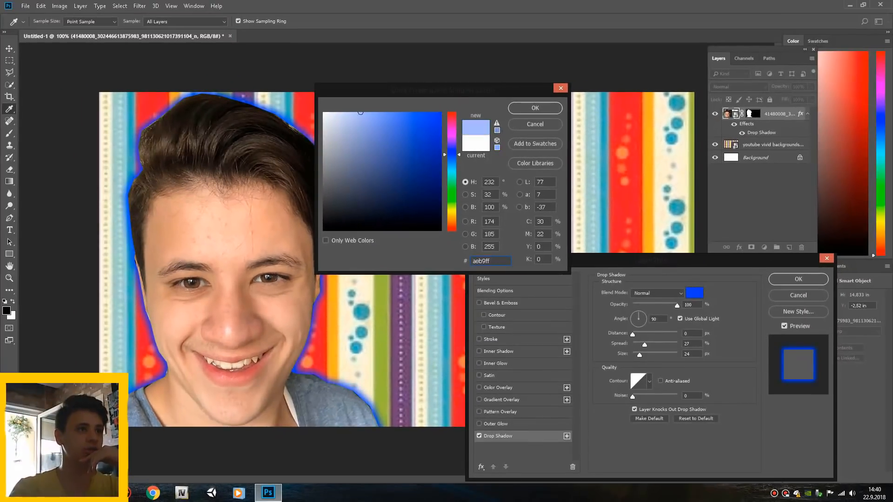
pyautogui.moveTo(361, 112)
pyautogui.mouseDown()
pyautogui.moveTo(327, 113)
pyautogui.moveTo(324, 172)
pyautogui.moveTo(389, 229)
pyautogui.moveTo(438, 113)
pyautogui.mouseUp()
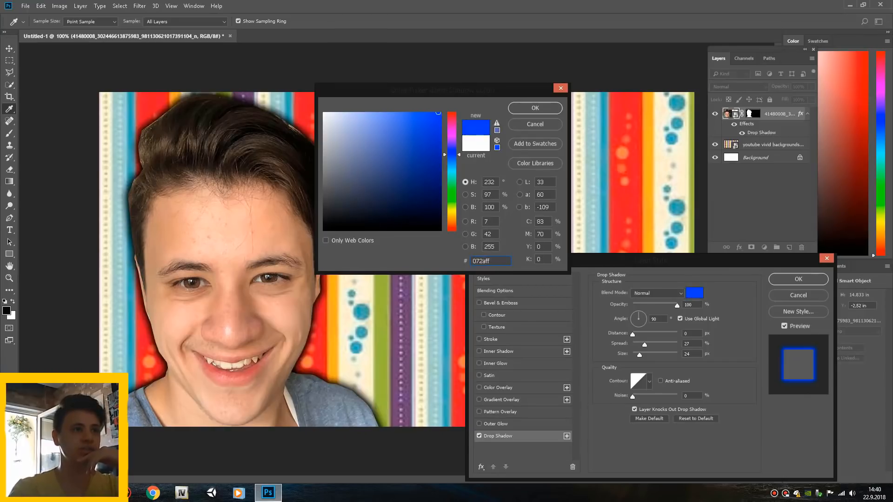
pyautogui.click(451, 113)
pyautogui.press('Return')
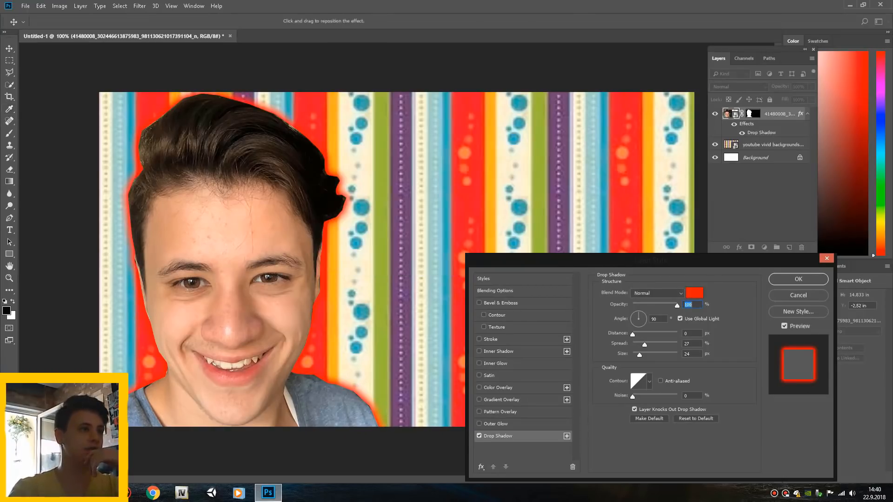
# Change the portrait's drop shadow colour to white, ffffff, and apply the layer style
pyautogui.click(695, 293)
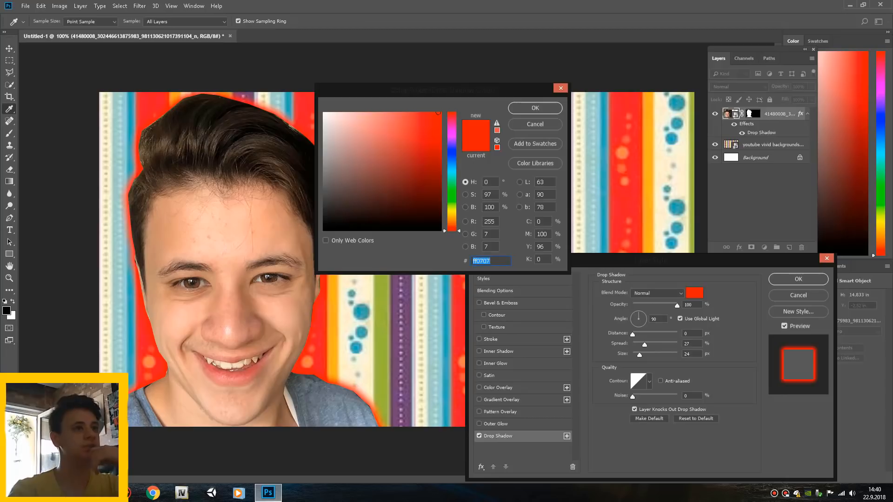
pyautogui.click(440, 230)
pyautogui.moveTo(381, 154); pyautogui.dragTo(323, 113)
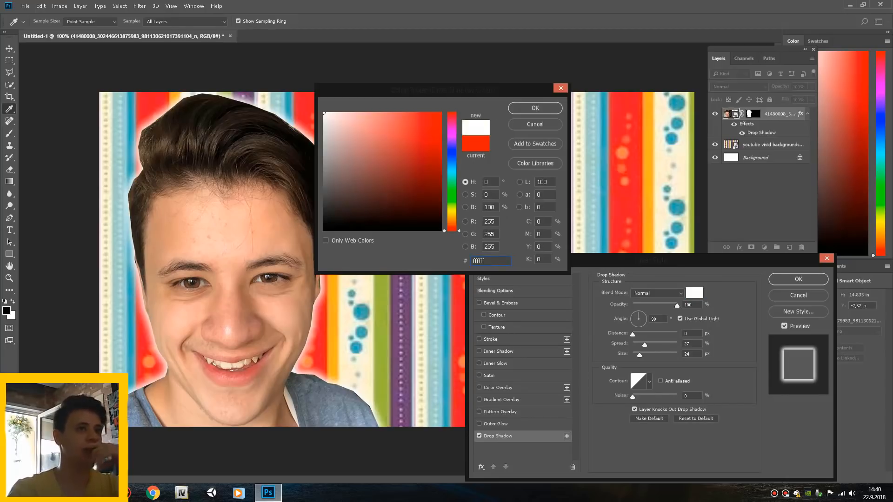
pyautogui.click(535, 108)
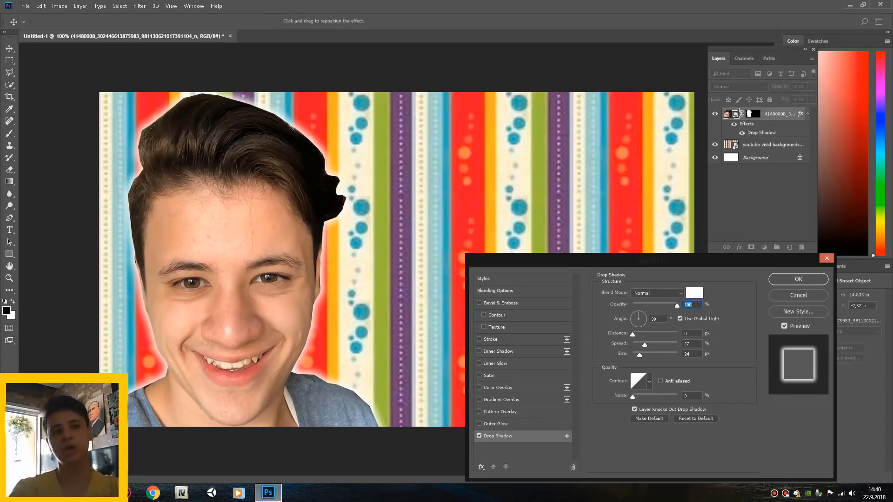
pyautogui.press('Return')
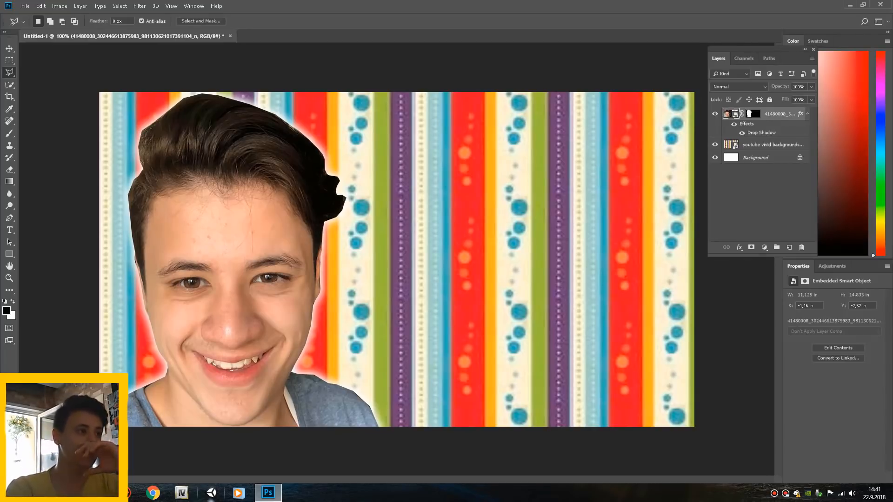
# Switch to Chrome, open Google and run an image search for "photoshop"
pyautogui.click(153, 493)
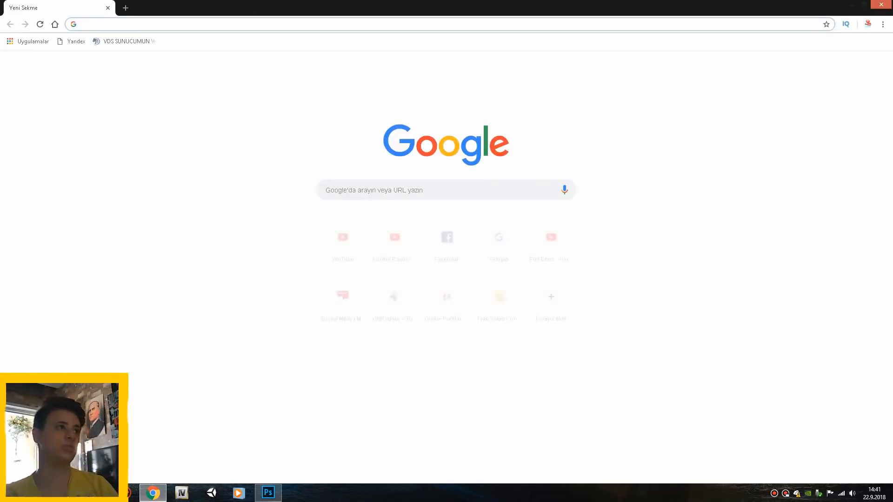
pyautogui.write('go')
pyautogui.press('Return')
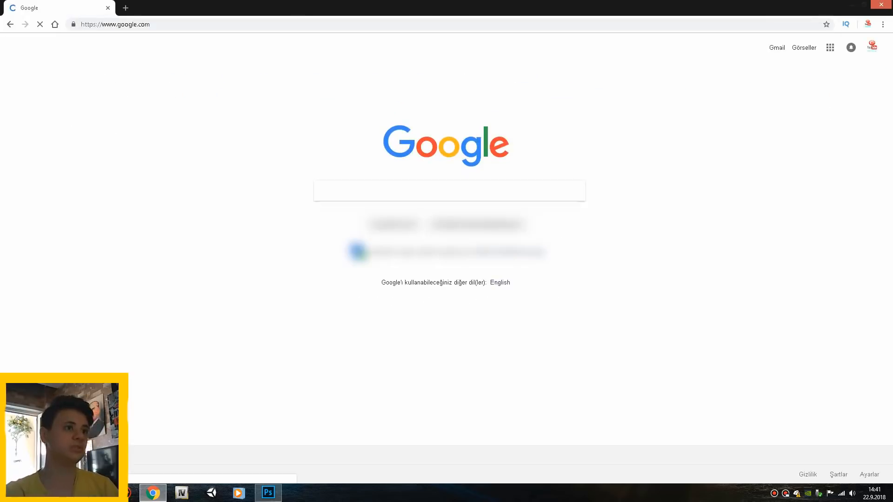
pyautogui.write('photo')
pyautogui.press('Return')
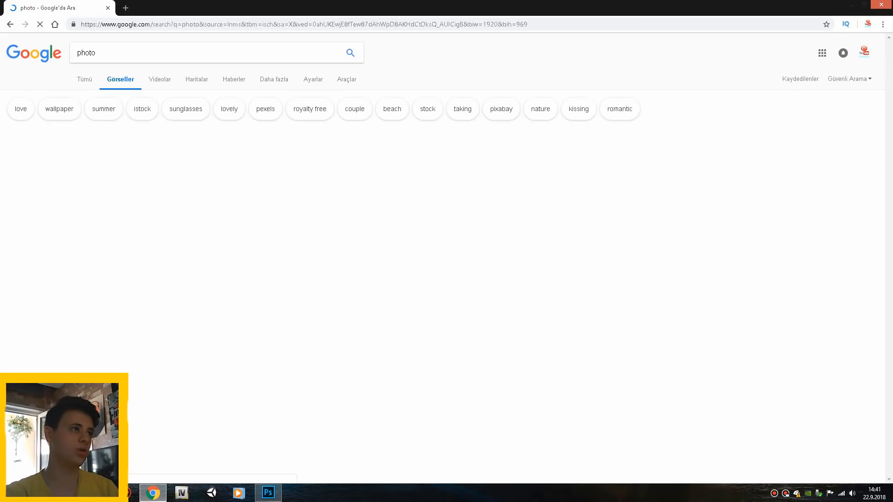
pyautogui.write('shop')
pyautogui.press('Return')
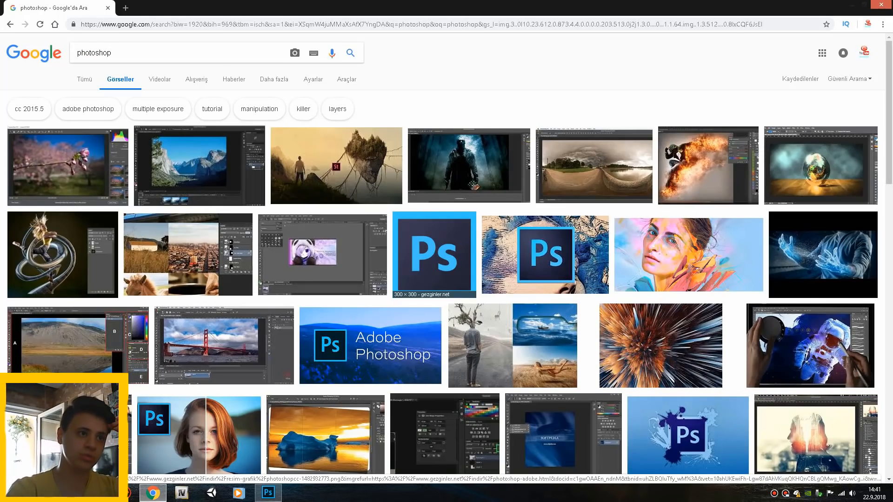
# Open the square 300 × 300 Ps logo from the image results and save it as a PNG named "photoshop logo"
pyautogui.click(435, 251)
pyautogui.rightClick(312, 260)
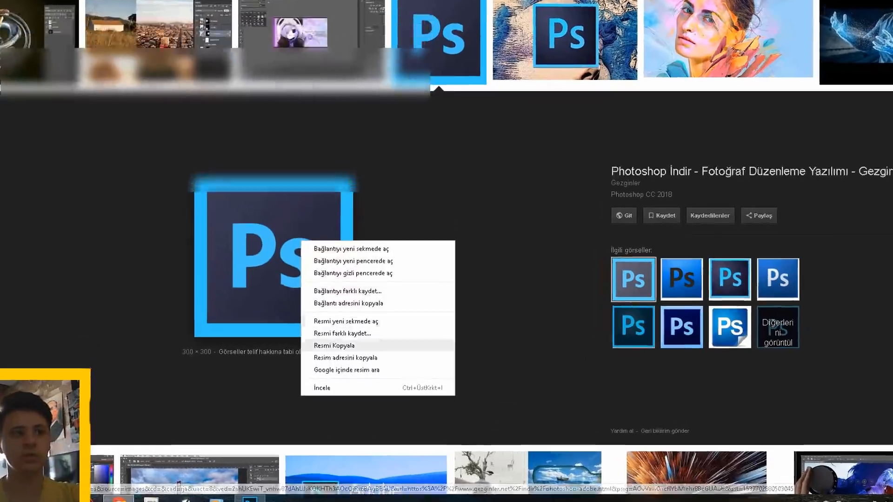
pyautogui.click(342, 342)
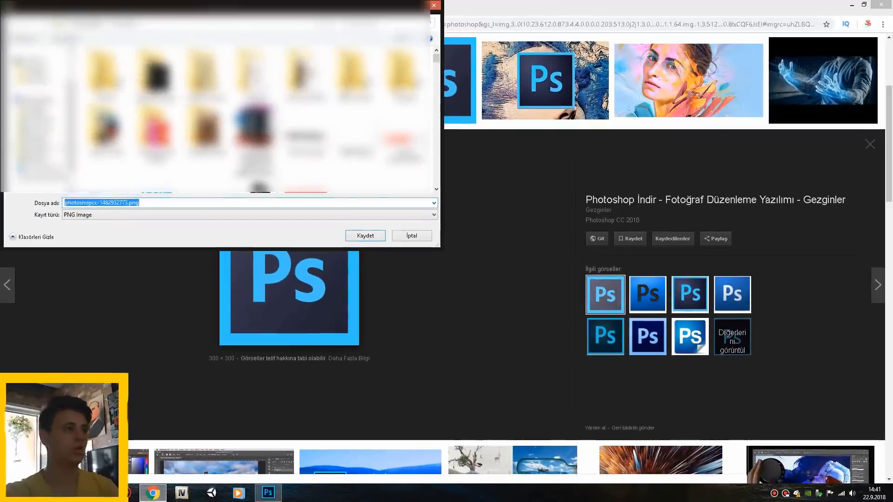
pyautogui.write('photoshop logo')
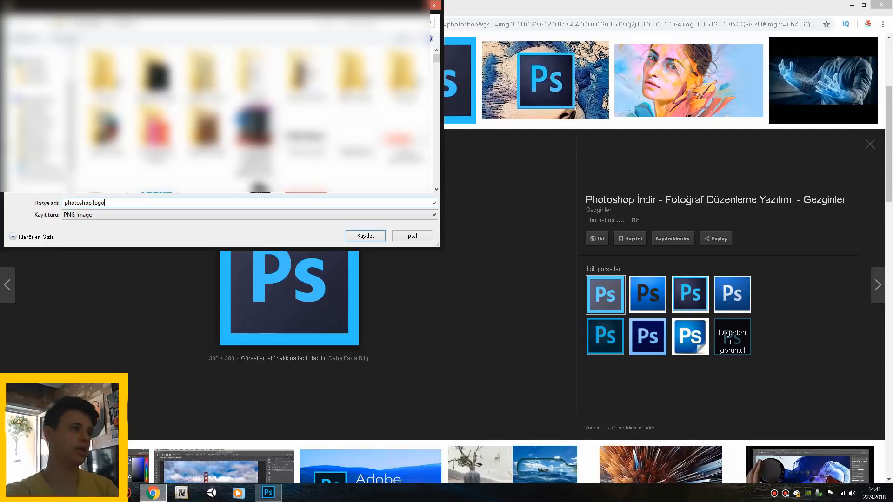
pyautogui.press('Return')
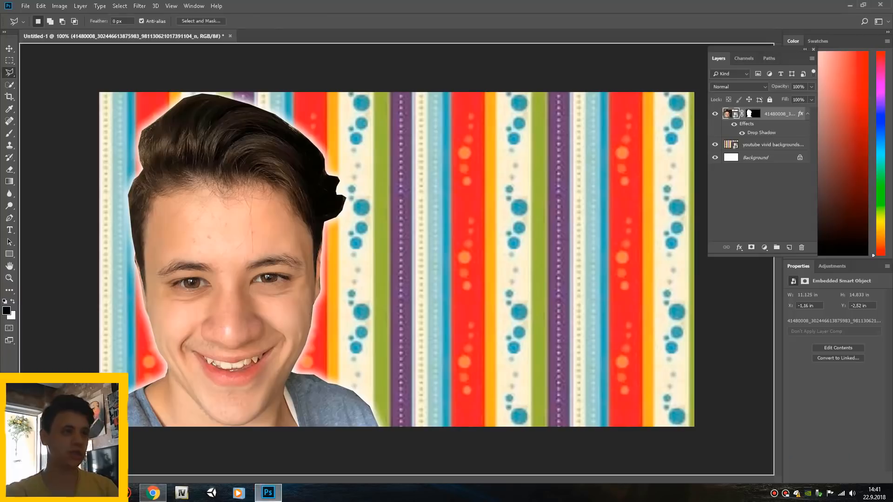
# Switch to Photoshop, place the "photoshop logo" image over the stripes to the right of the portrait and add a Drop Shadow effect to it
pyautogui.moveTo(558, 268); pyautogui.dragTo(600, 250)
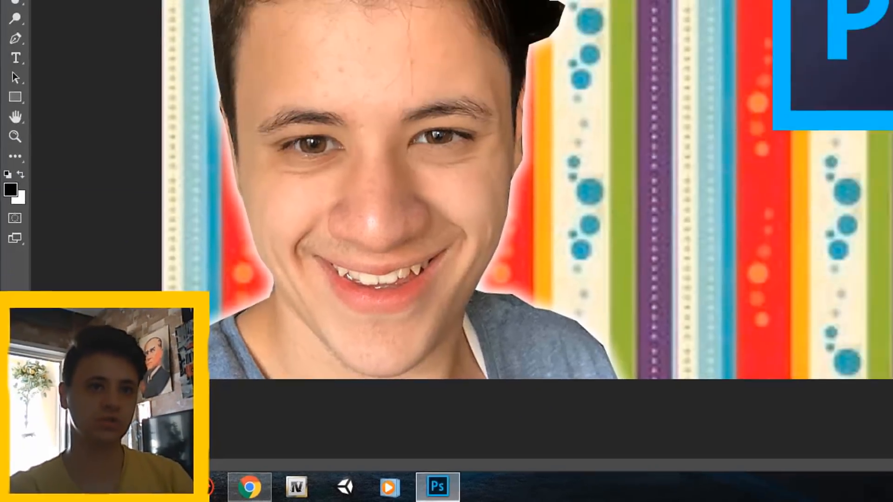
pyautogui.click(740, 247)
pyautogui.click(759, 342)
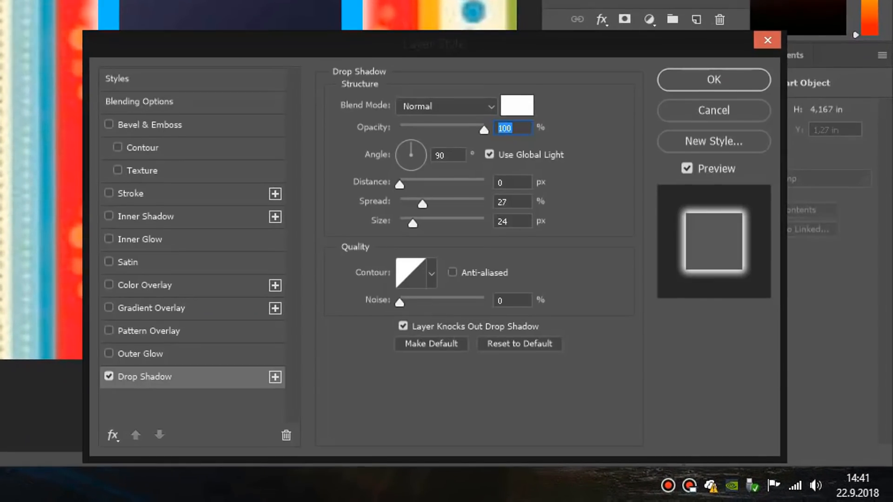
# Set the logo's drop shadow colour to a saturated bright blue and apply the layer style
pyautogui.click(520, 108)
pyautogui.click(418, 216)
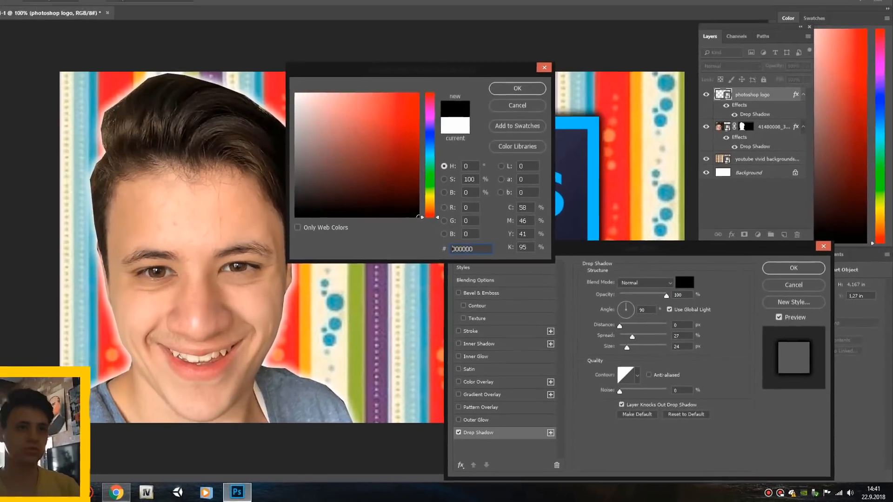
pyautogui.moveTo(418, 217); pyautogui.dragTo(296, 94)
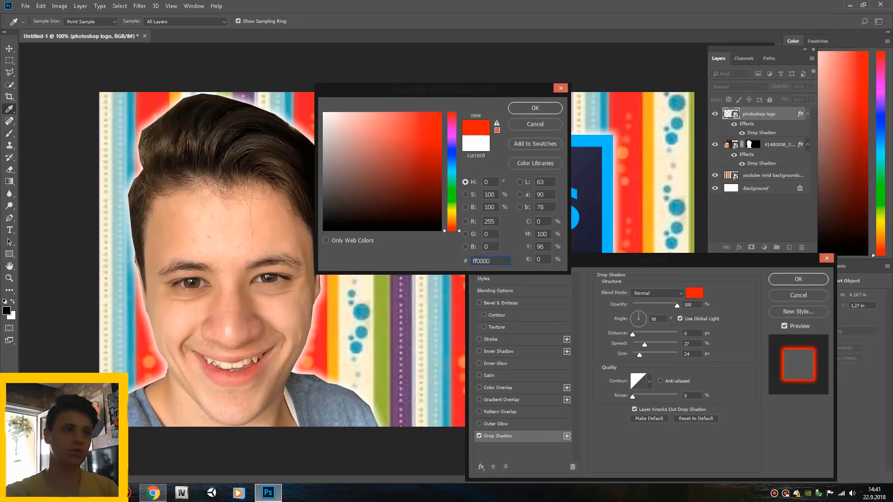
pyautogui.click(452, 112)
pyautogui.click(453, 173)
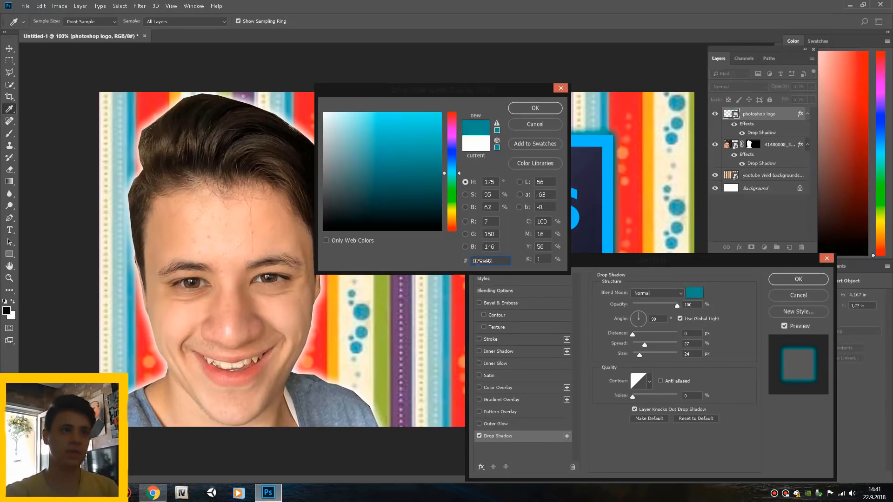
pyautogui.click(441, 113)
pyautogui.moveTo(452, 173); pyautogui.dragTo(452, 164)
pyautogui.press('Return')
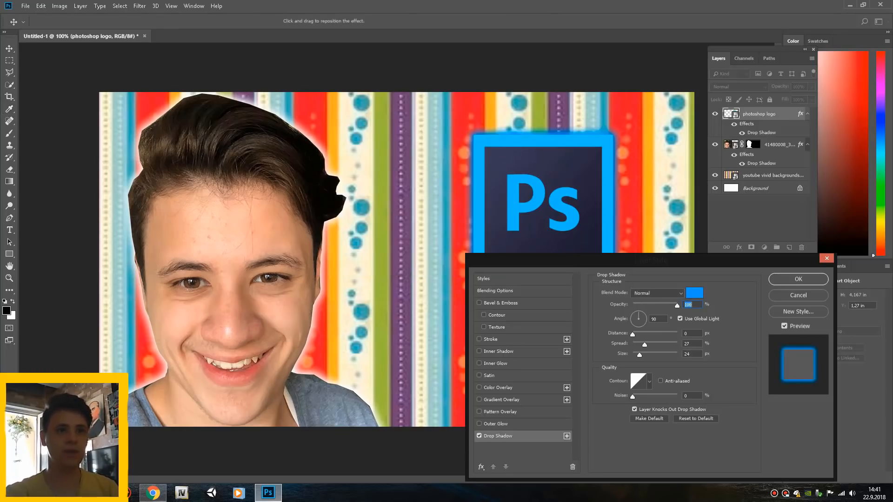
pyautogui.press('Return')
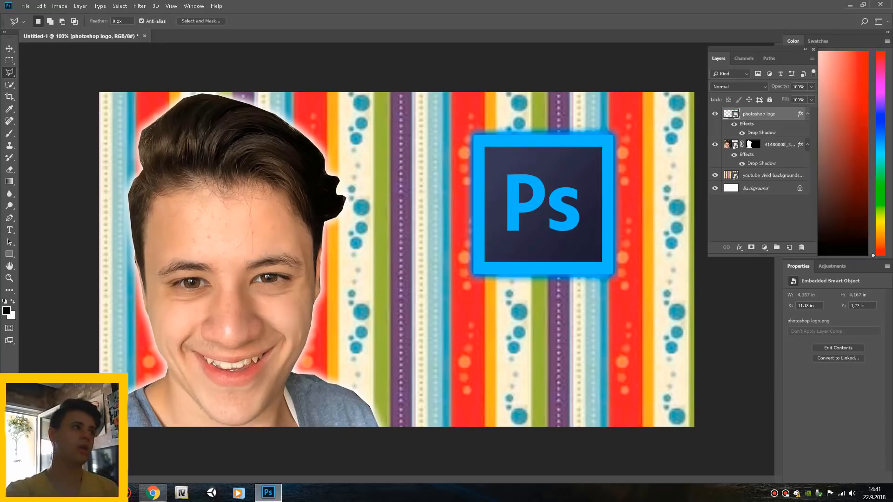
# Save the thumbnail as a JPEG copy named "1.aşama photoshop dersi thumpnail"
pyautogui.click(25, 6)
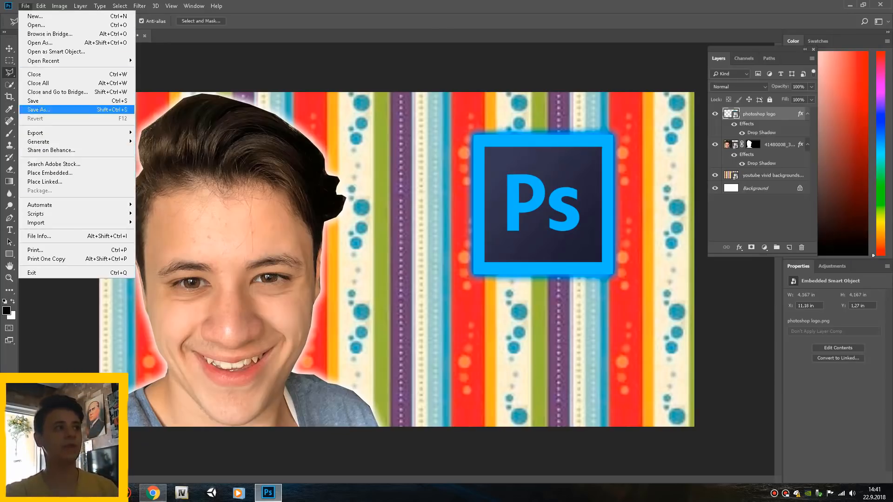
pyautogui.click(39, 110)
pyautogui.write('1.aşama')
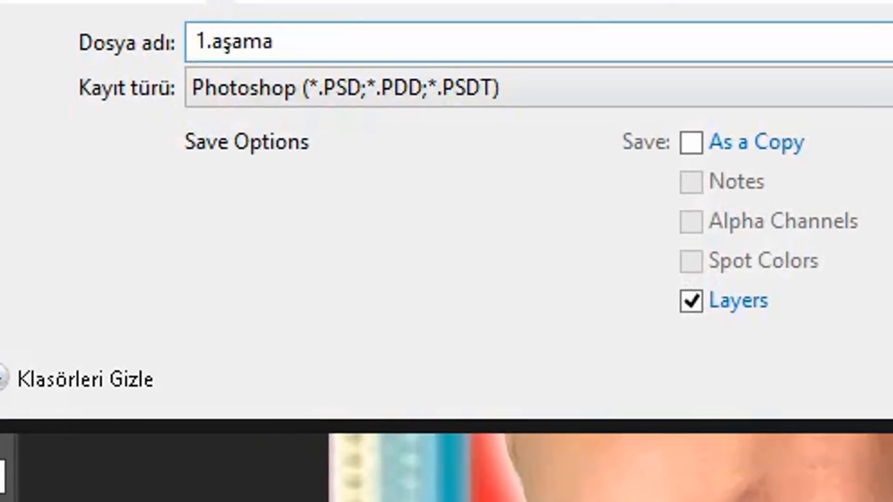
pyautogui.write(' photoshop der')
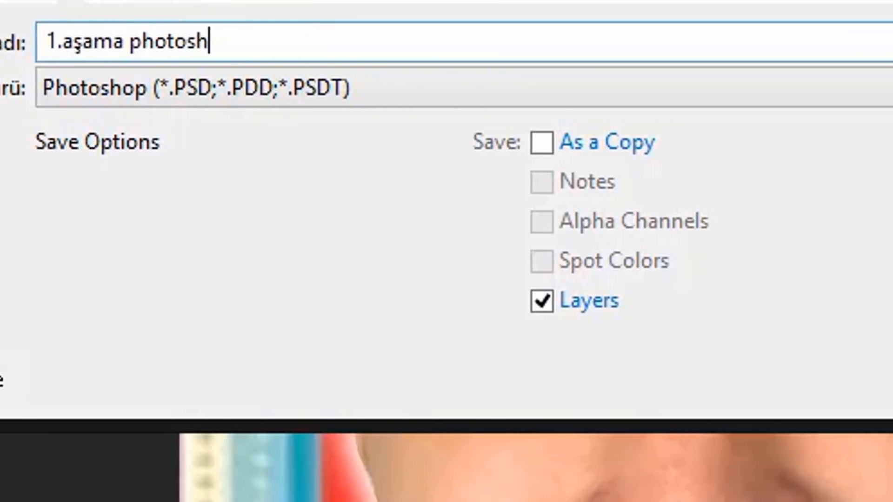
pyautogui.write('si')
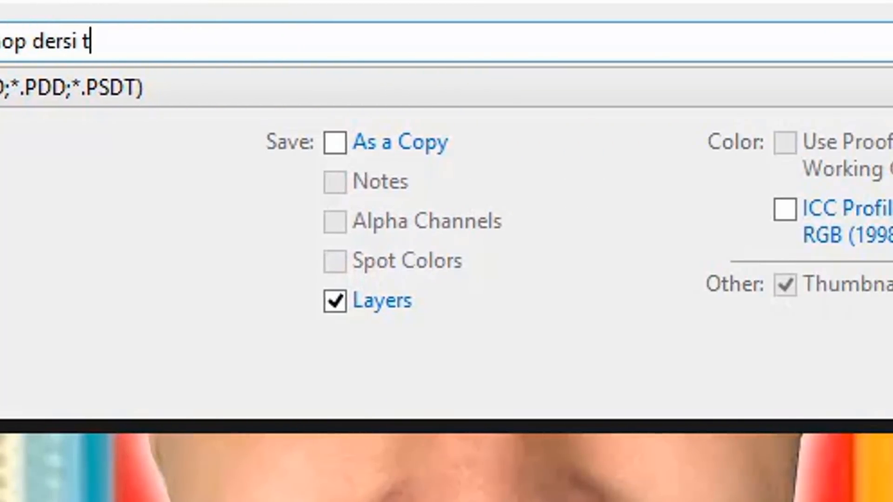
pyautogui.write(' thu')
pyautogui.press('BackSpace')
pyautogui.write('humpnail')
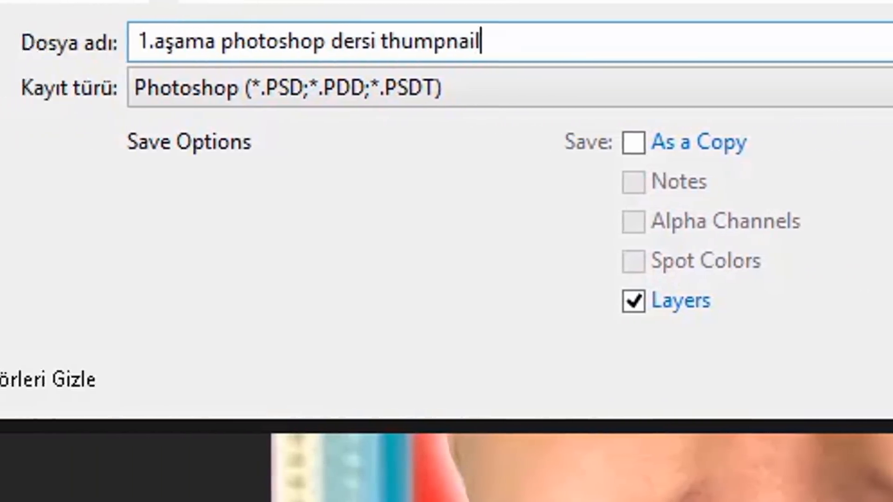
pyautogui.click(447, 87)
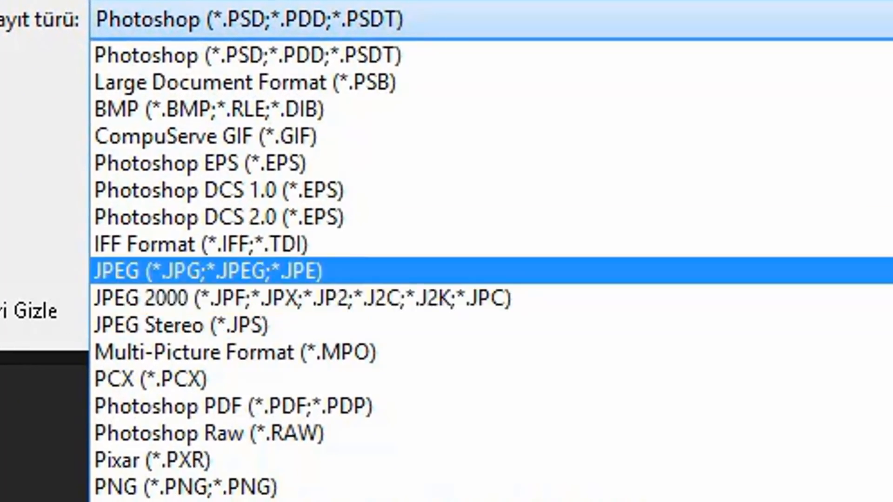
pyautogui.click(209, 271)
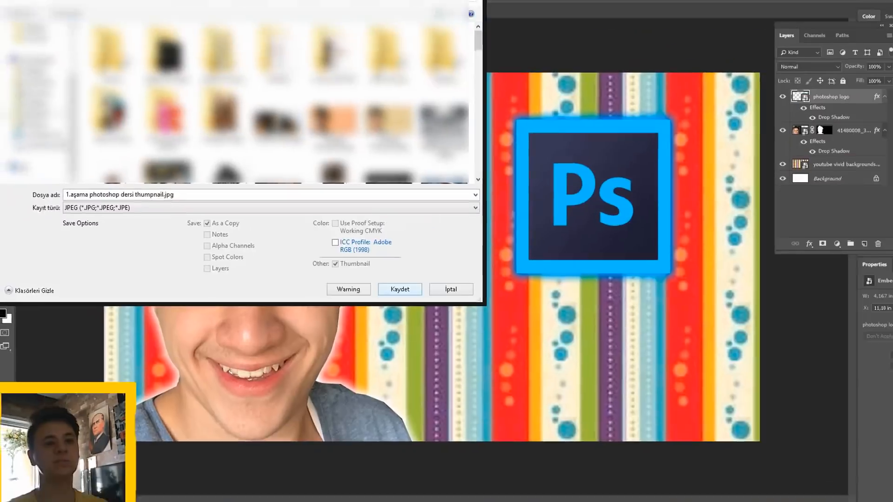
pyautogui.press('Return')
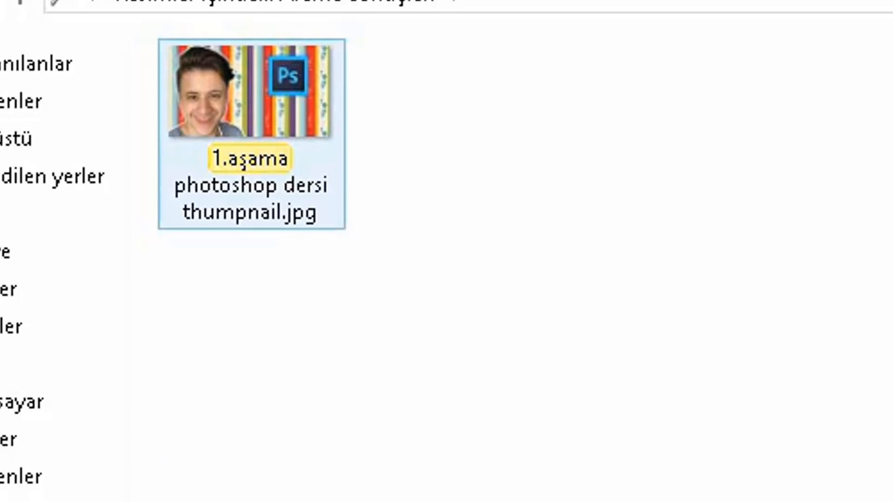
# Open the exported file "1.aşama photoshop dersi thumpnail.jpg" in the image viewer to check the thumbnail
pyautogui.doubleClick(251, 107)
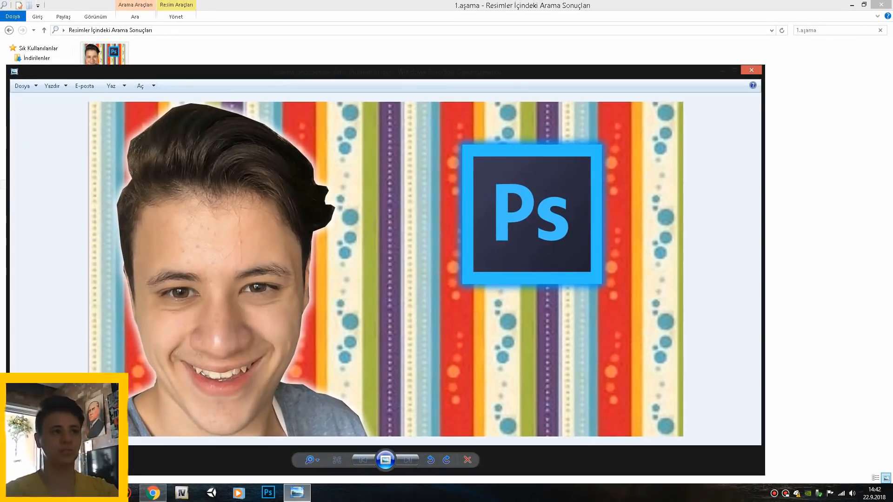
# Open the exported JPEG in Paint.NET and add a new empty layer above the background
pyautogui.rightClick(351, 197)
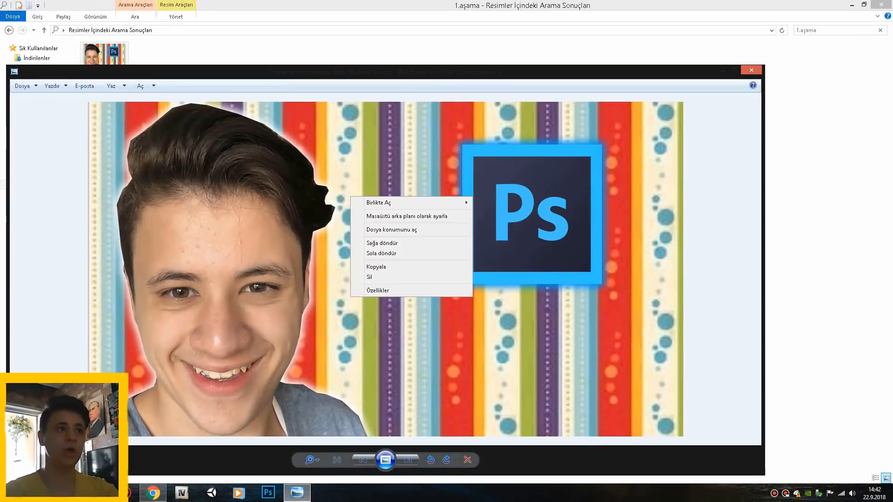
pyautogui.moveTo(379, 203)
pyautogui.click(498, 224)
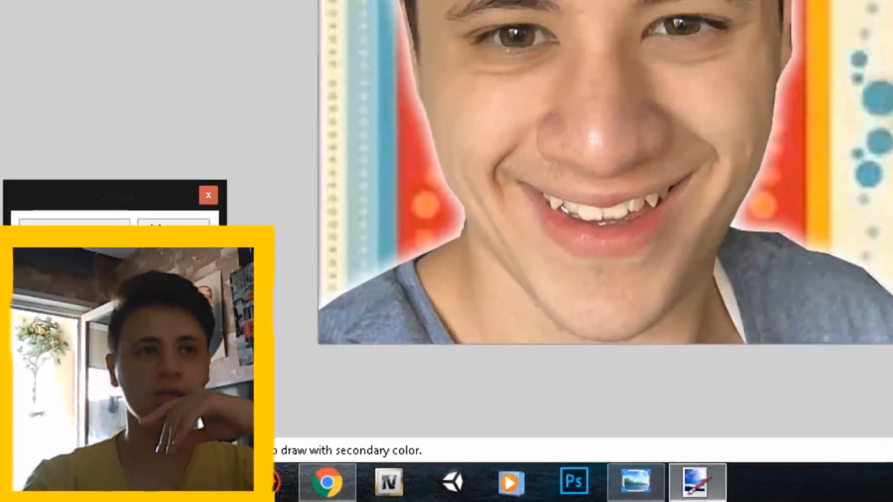
pyautogui.click(815, 462)
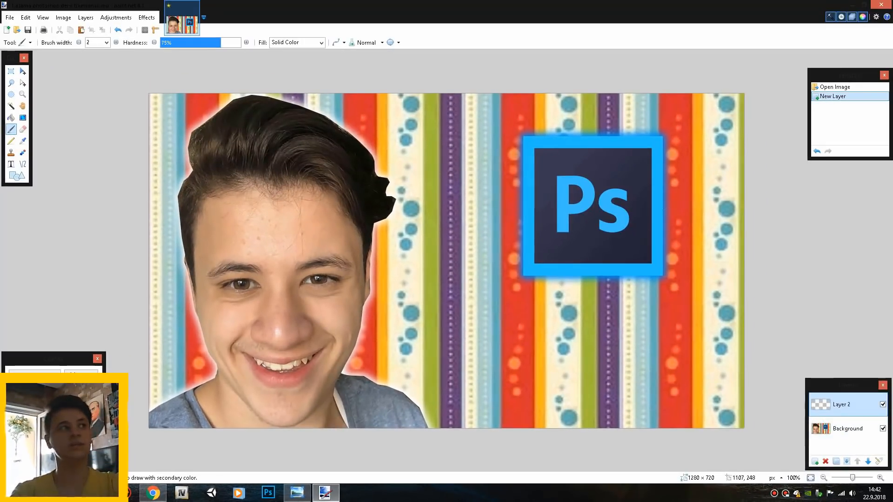
# Add the text "Adobe Photoshop Dersi" below the Photoshop logo in the DJB Speak Out font at size 48
pyautogui.click(11, 164)
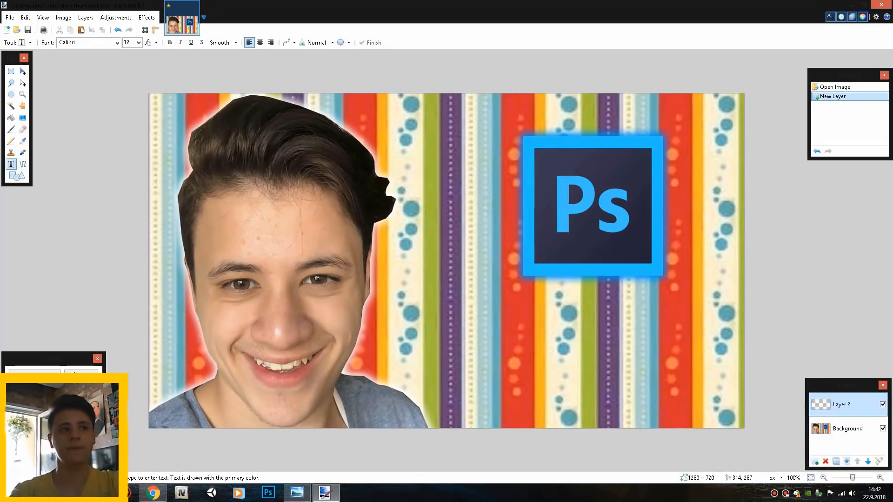
pyautogui.click(139, 42)
pyautogui.click(438, 340)
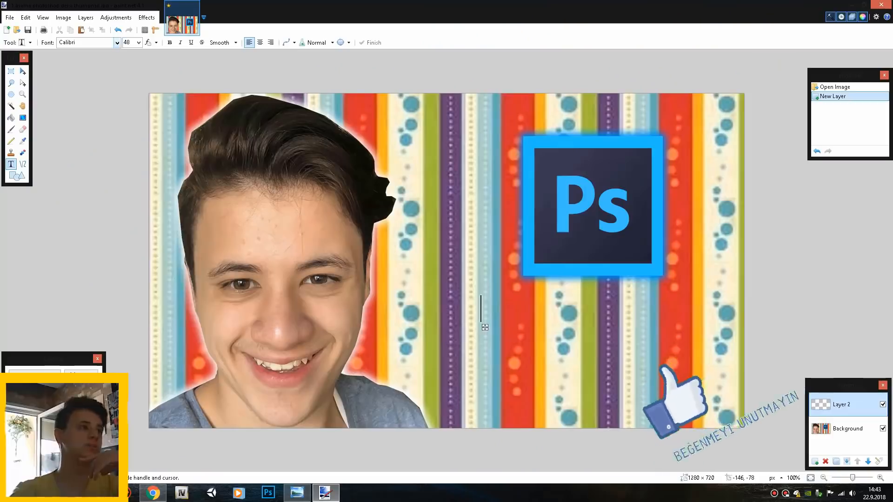
pyautogui.hotkey('alt', 'Down')
pyautogui.press('Down')
pyautogui.press('Down')
pyautogui.press('Down')
pyautogui.press('Down')
pyautogui.press('Down')
pyautogui.press('Down')
pyautogui.press('Down')
pyautogui.press('Down')
pyautogui.press('Down')
pyautogui.press('Down')
pyautogui.press('Down')
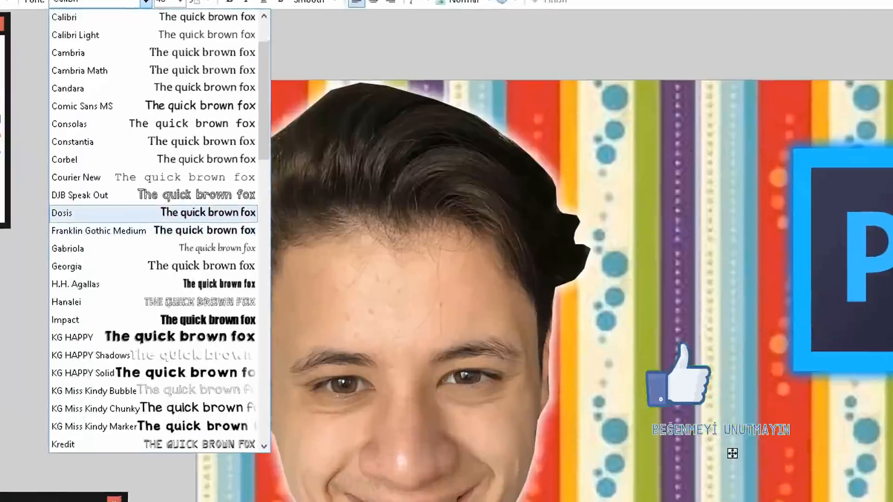
pyautogui.press('Down')
pyautogui.press('Down')
pyautogui.press('Down')
pyautogui.press('Up')
pyautogui.press('Up')
pyautogui.press('Up')
pyautogui.press('Up')
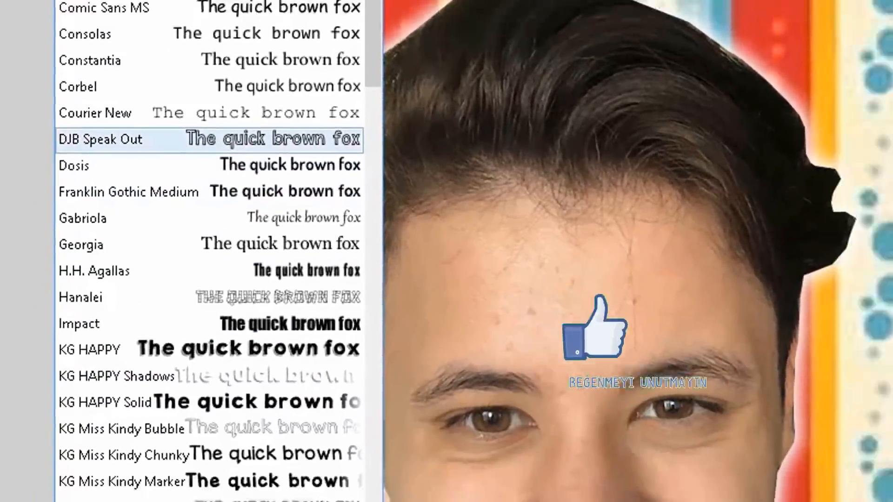
pyautogui.press('Return')
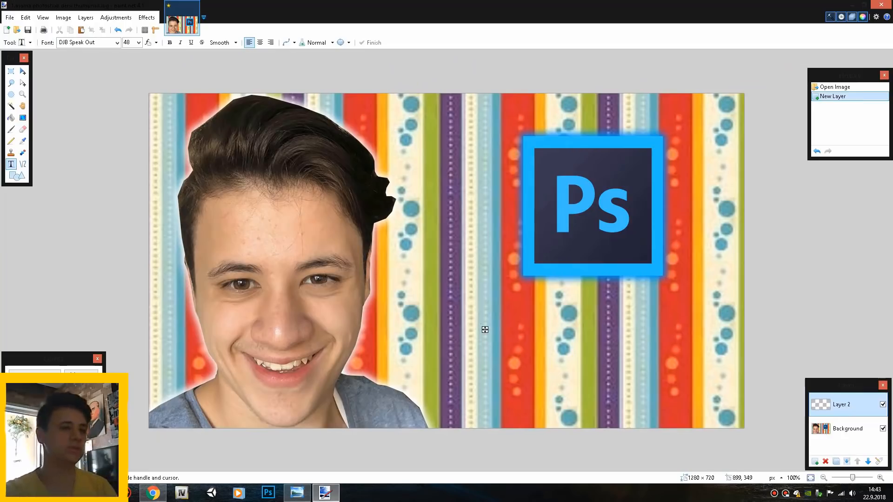
pyautogui.write('Adobe Photoshop Dersi')
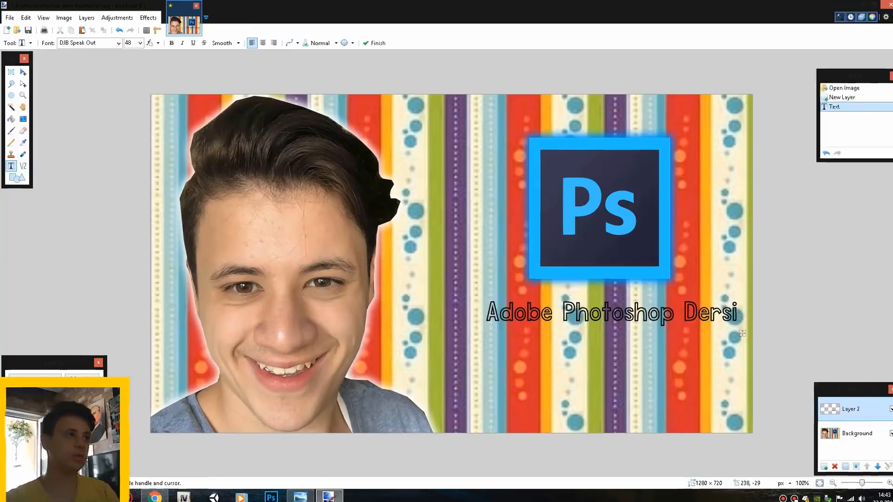
# Enlarge the title text to size 72 and move it towards the portrait so the whole line fits on the canvas
pyautogui.click(139, 43)
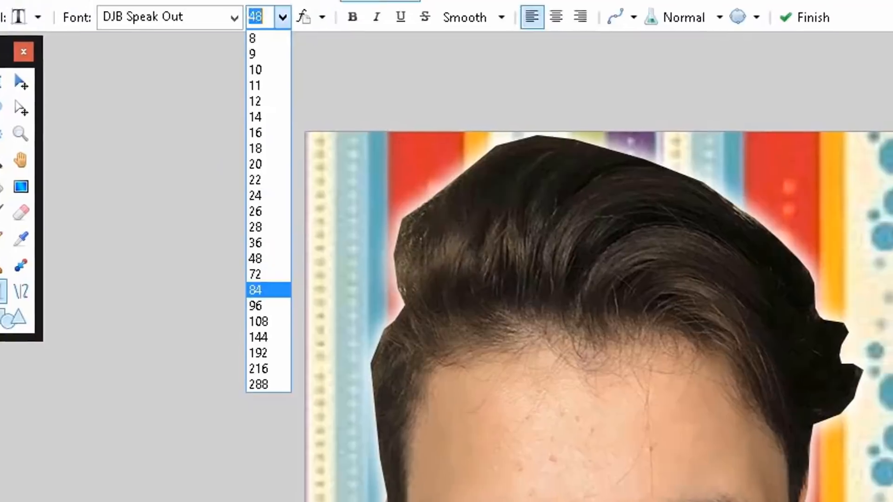
pyautogui.click(255, 274)
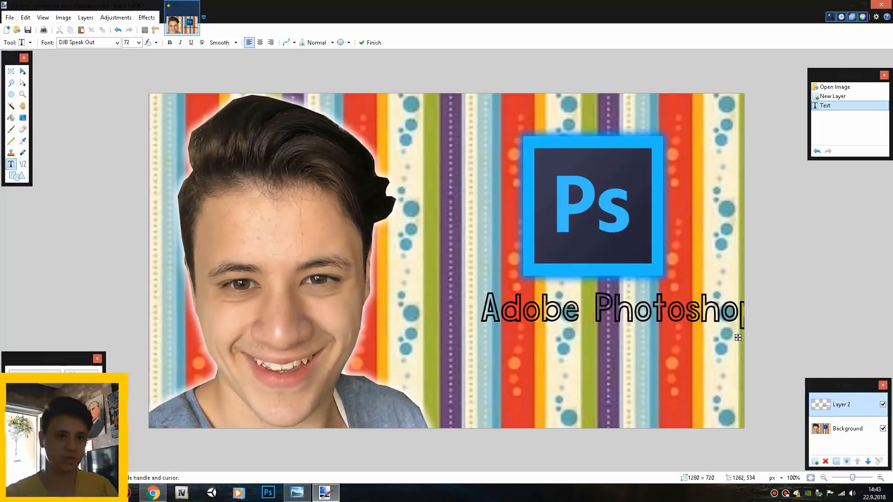
pyautogui.moveTo(738, 337); pyautogui.dragTo(620, 338)
pyautogui.write('Dersi')
pyautogui.moveTo(741, 336); pyautogui.dragTo(734, 336)
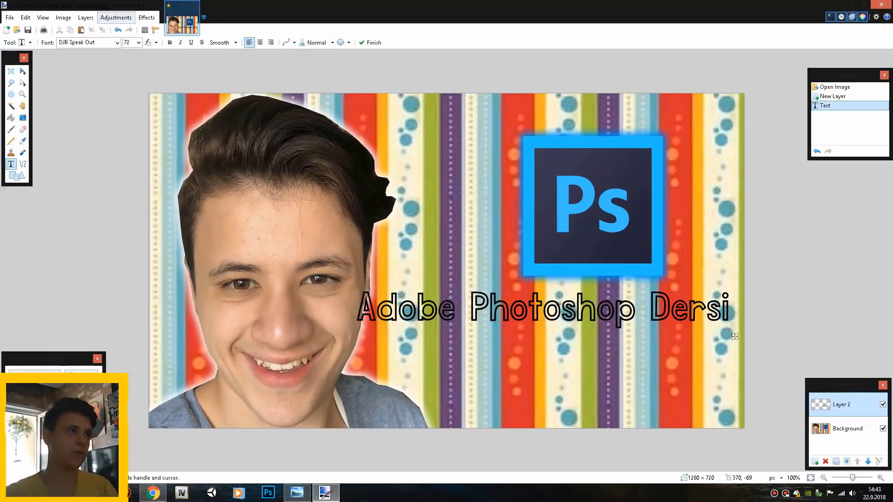
# Set the title's font size to 65, shift it away from the face to sit beneath the logo, and commit the text
pyautogui.write('65')
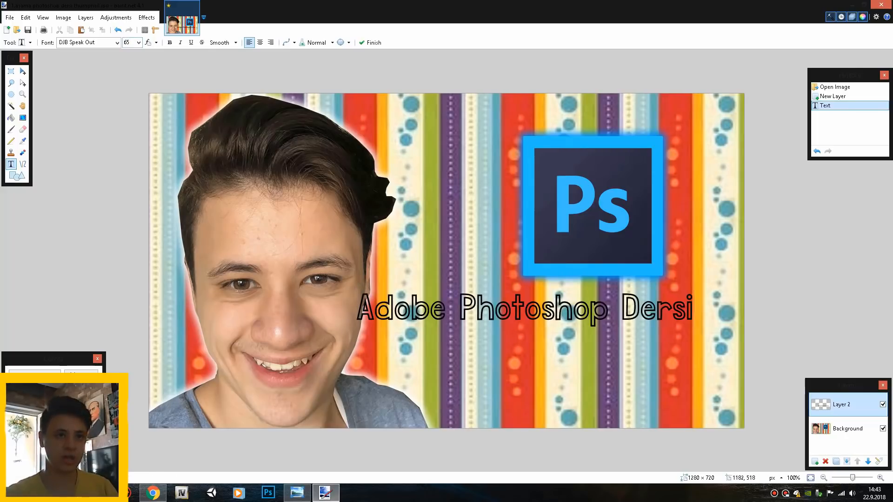
pyautogui.moveTo(699, 334); pyautogui.dragTo(732, 333)
pyautogui.click(12, 71)
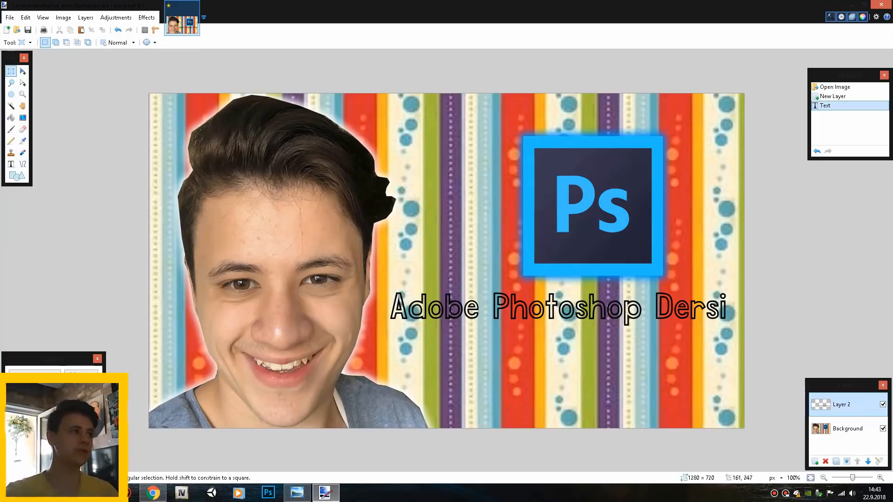
# Fill the outlined letters of the word "Adobe" with white using the Paint Bucket
pyautogui.click(12, 118)
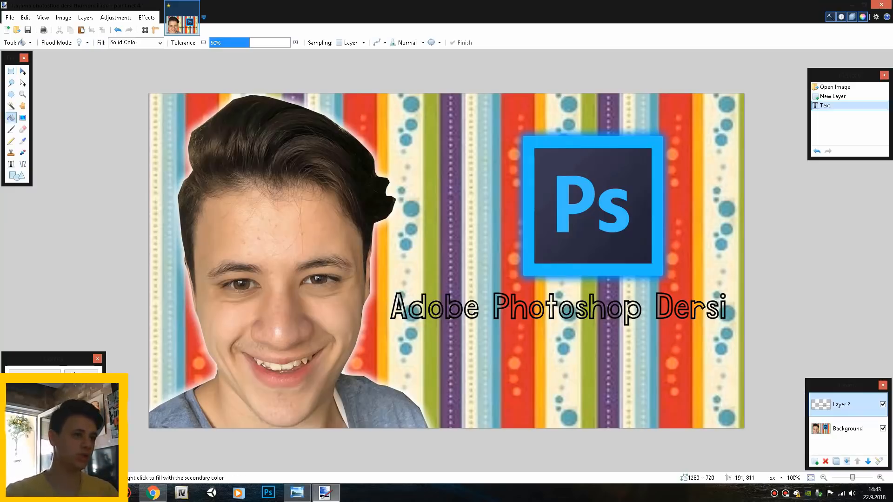
pyautogui.scroll(4, 420, 322)
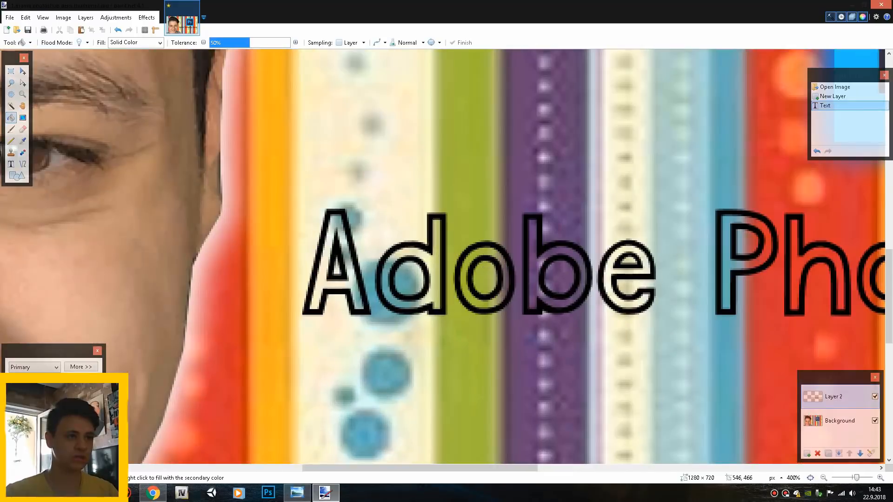
pyautogui.click(353, 280)
pyautogui.click(426, 256)
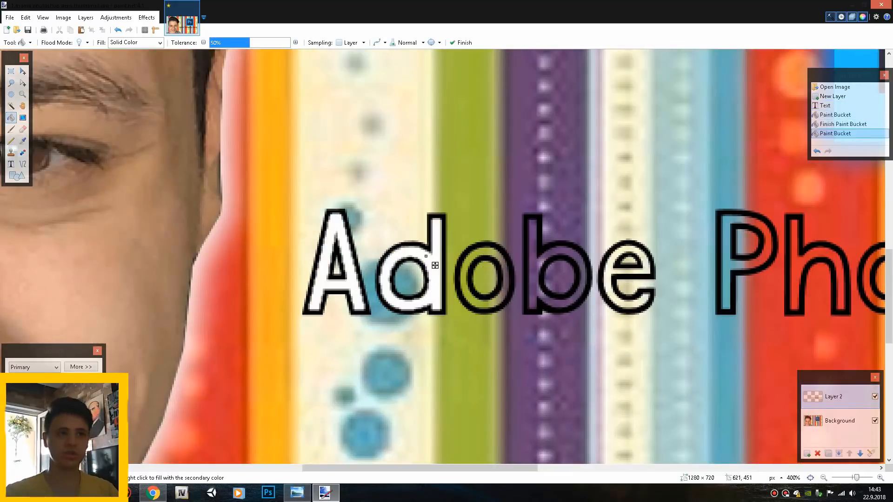
pyautogui.click(491, 253)
pyautogui.moveTo(418, 468); pyautogui.dragTo(450, 468)
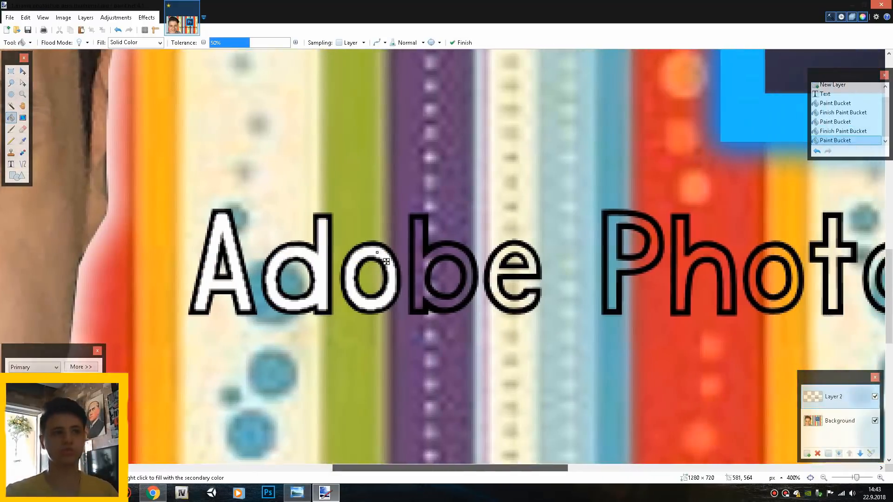
pyautogui.click(420, 262)
pyautogui.click(531, 258)
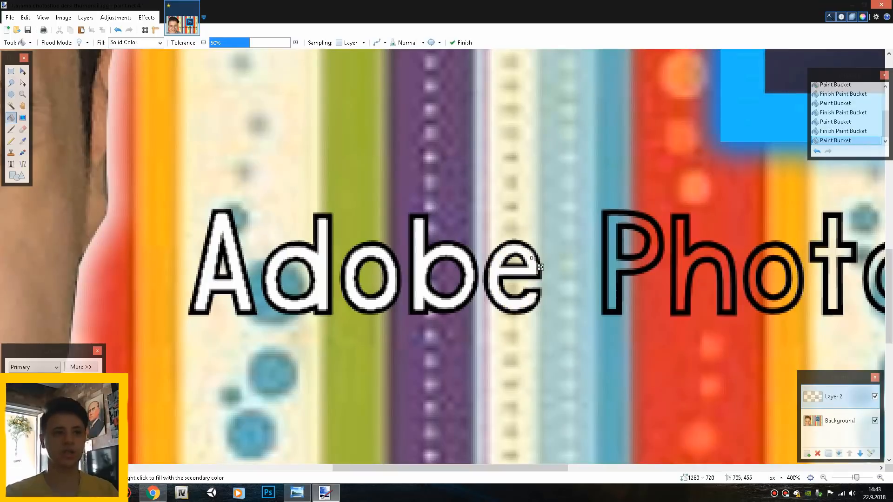
# Fill the outlined letters of the word "Photoshop" with white using the Paint Bucket
pyautogui.click(612, 252)
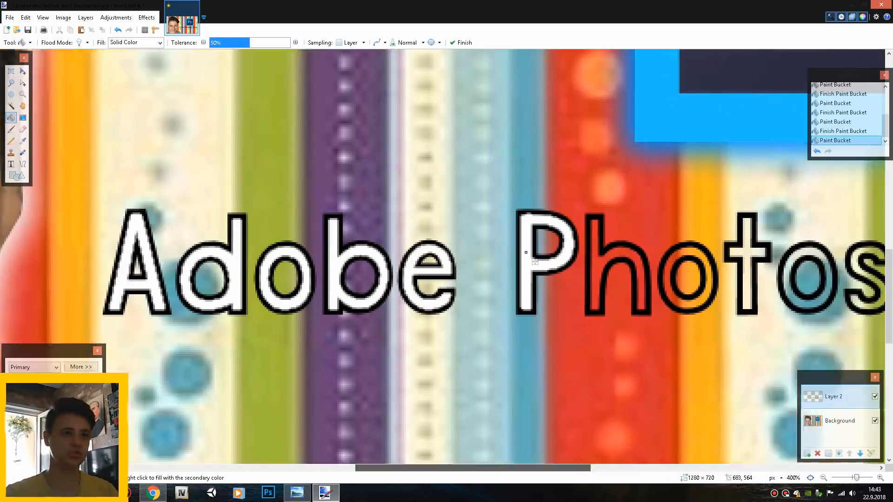
pyautogui.moveTo(612, 252); pyautogui.dragTo(447, 253)
pyautogui.click(521, 261)
pyautogui.click(605, 252)
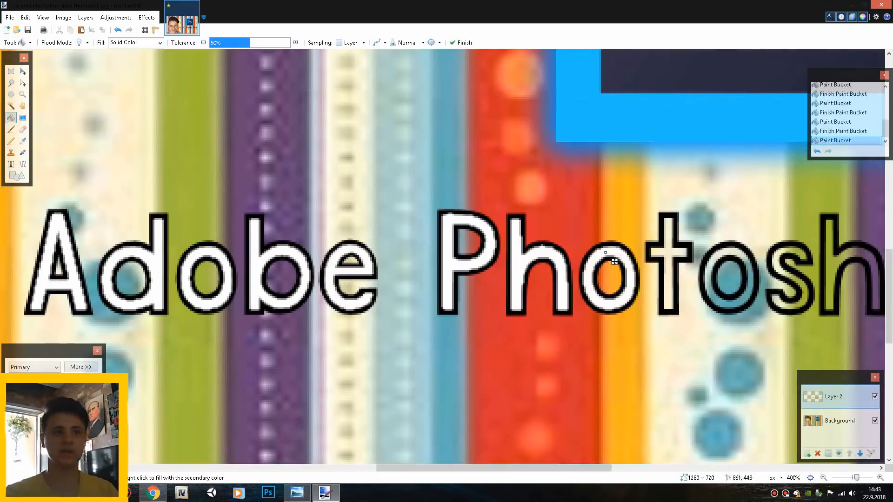
pyautogui.moveTo(493, 468); pyautogui.dragTo(544, 468)
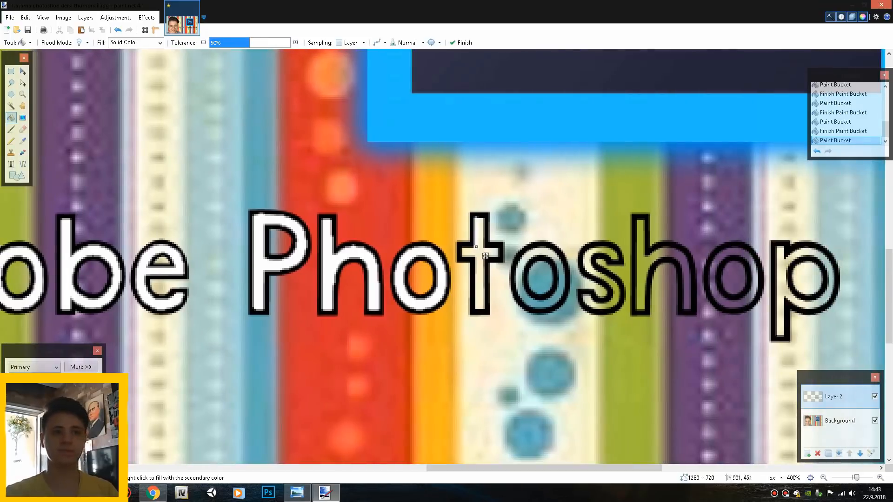
pyautogui.click(553, 257)
pyautogui.click(600, 274)
pyautogui.click(643, 246)
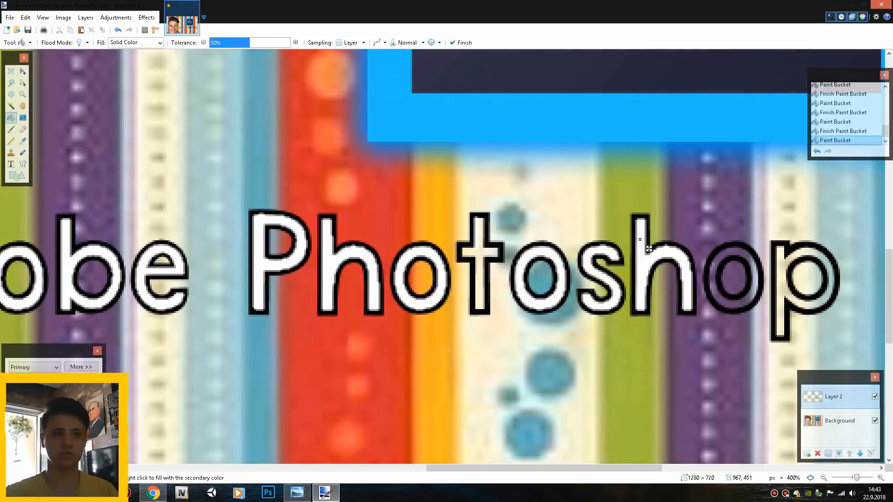
pyautogui.click(747, 261)
pyautogui.click(790, 266)
pyautogui.scroll(-6, 792, 267)
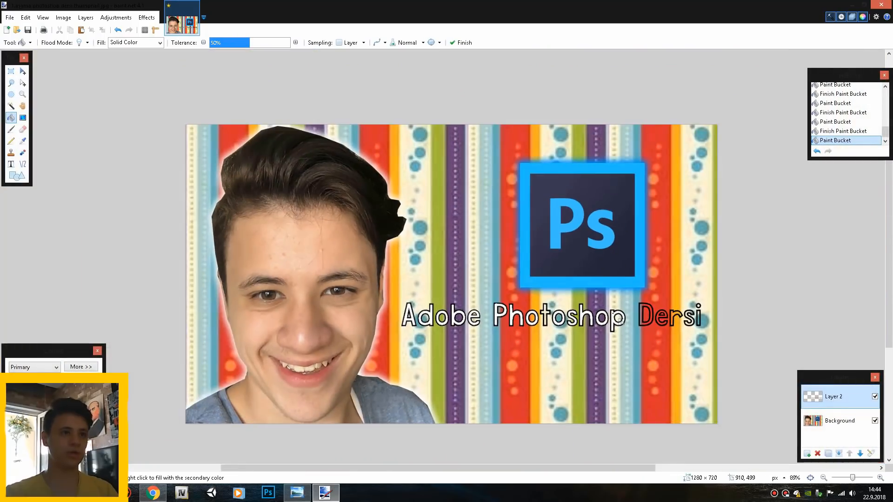
pyautogui.scroll(2, 648, 311)
pyautogui.click(11, 71)
pyautogui.click(429, 182)
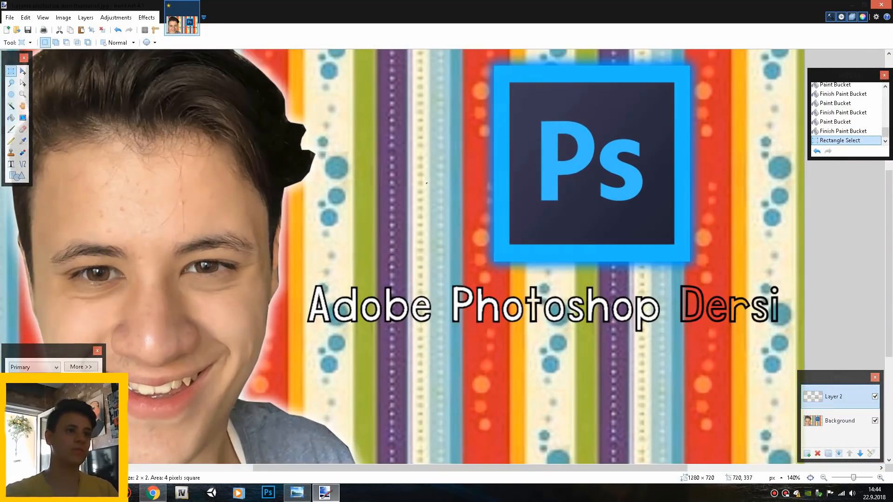
pyautogui.scroll(-2, 460, 272)
pyautogui.scroll(5, 571, 299)
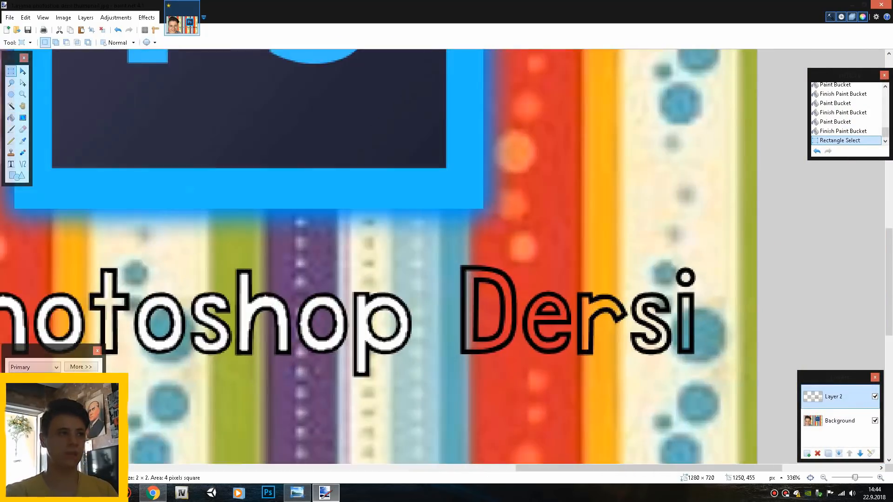
pyautogui.click(11, 118)
pyautogui.click(498, 350)
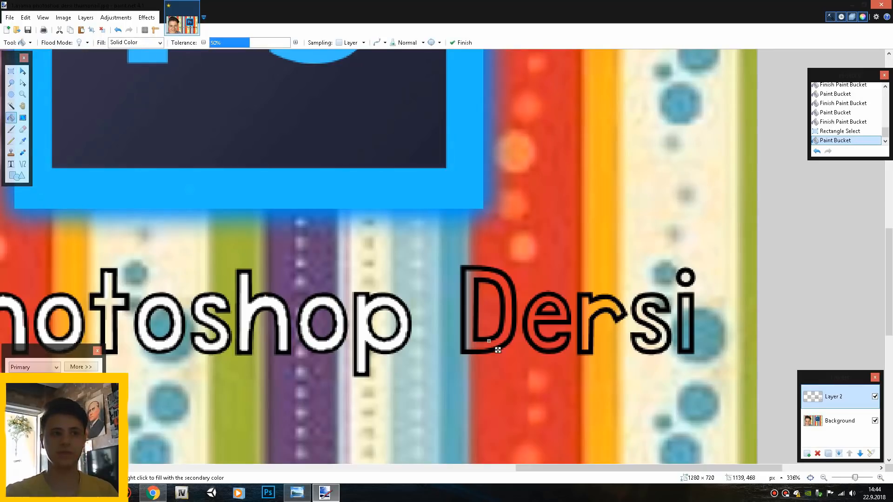
pyautogui.click(501, 335)
pyautogui.press('s')
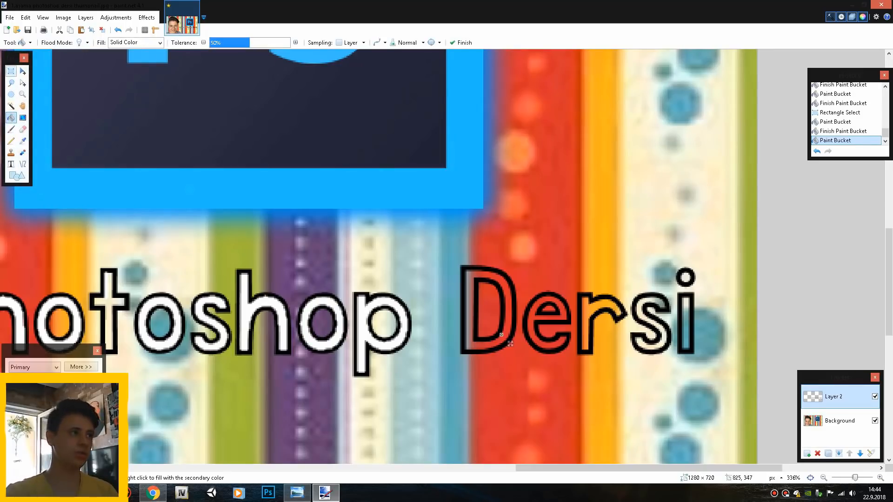
pyautogui.hotkey('ctrl', 'd')
# Fill the outlined letters of the word "Dersi" with white, including the dot of the i
pyautogui.click(11, 118)
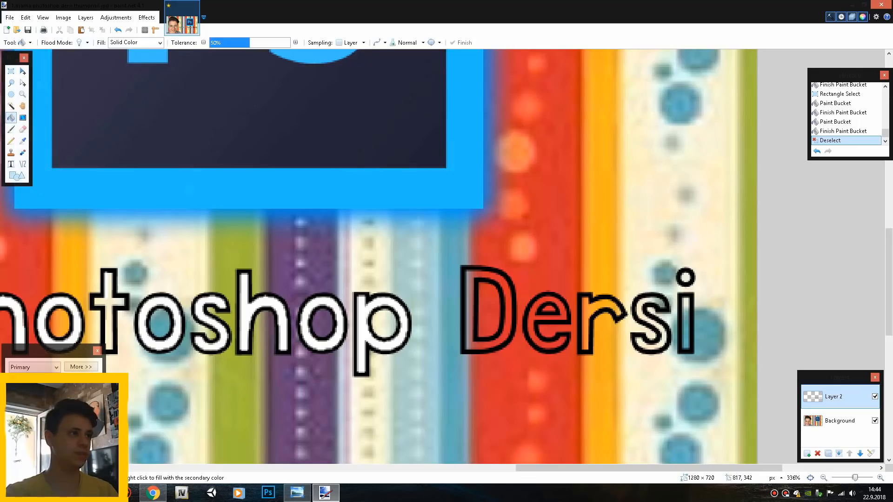
pyautogui.click(506, 349)
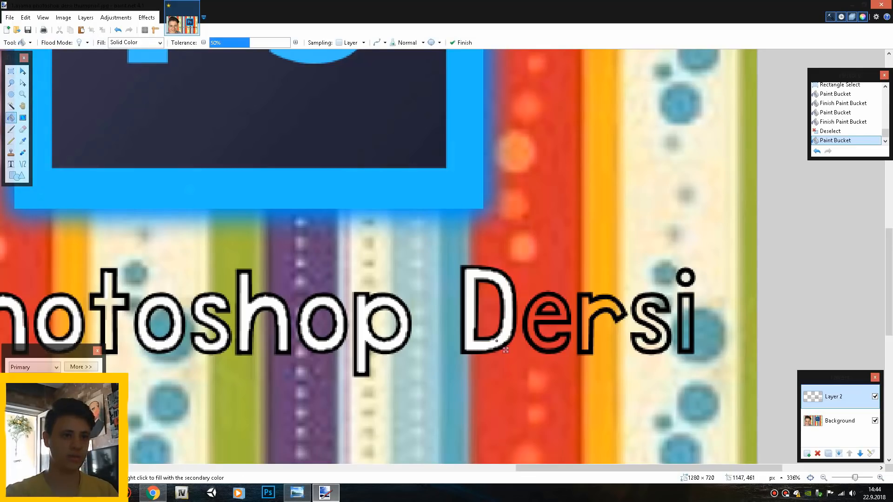
pyautogui.click(535, 325)
pyautogui.click(611, 316)
pyautogui.click(651, 309)
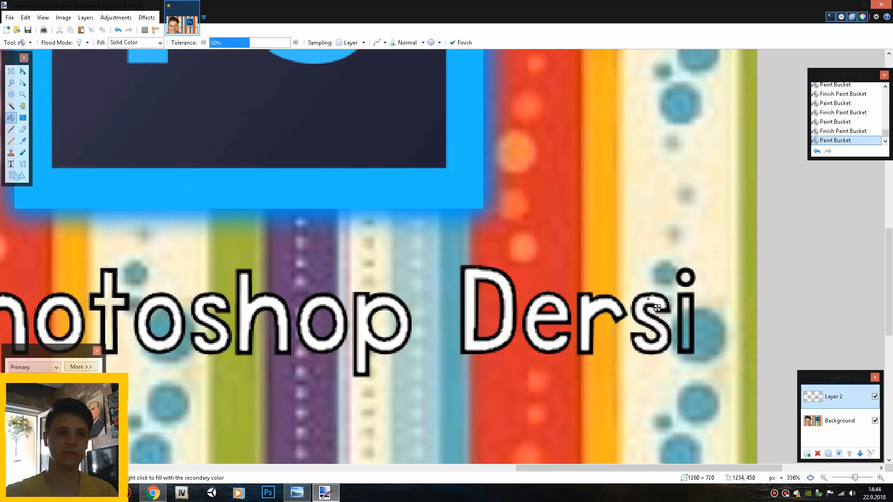
pyautogui.click(686, 325)
pyautogui.click(685, 278)
pyautogui.scroll(-2, 674, 303)
pyautogui.scroll(-5, 674, 303)
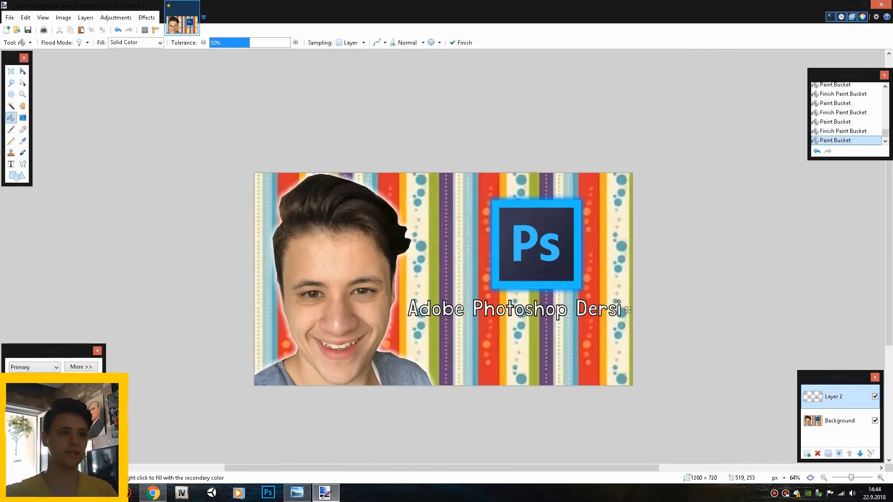
# Add the text "Thump Nail Yapma" in white DJB Speak Out at size 65 beneath the title and commit it
pyautogui.press('s')
pyautogui.scroll(1, 670, 363)
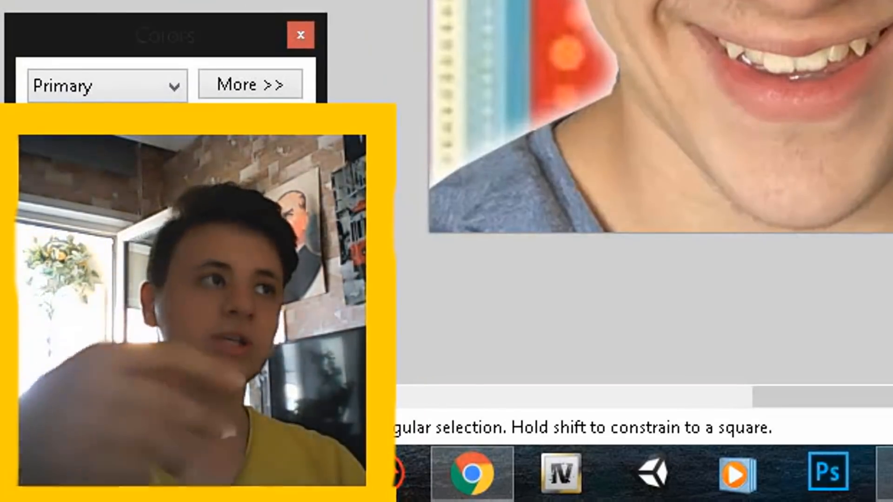
pyautogui.press('t')
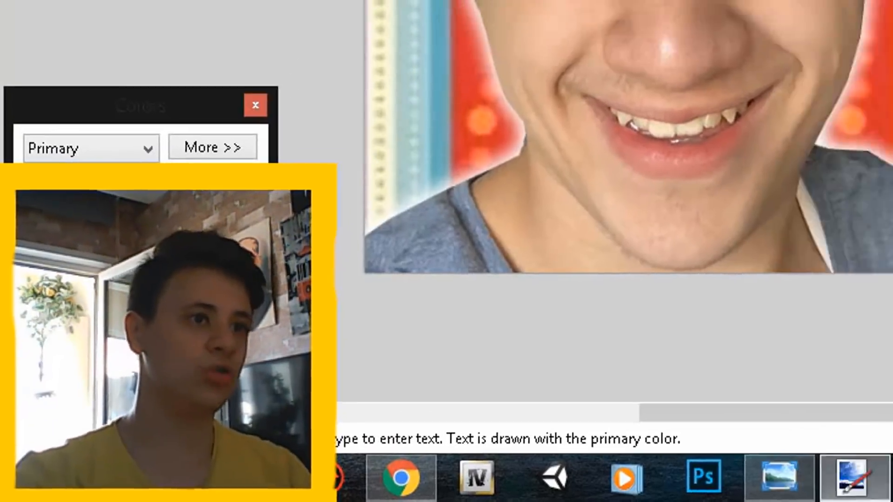
pyautogui.scroll(5, 445, 374)
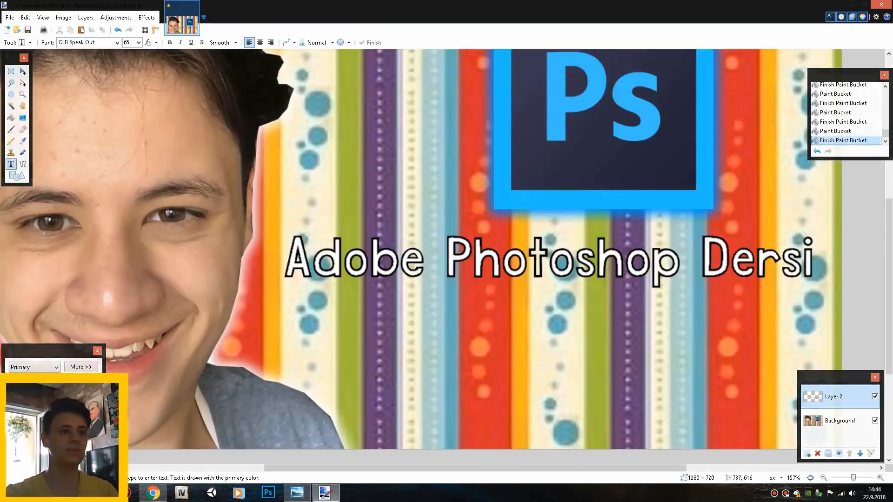
pyautogui.click(367, 302)
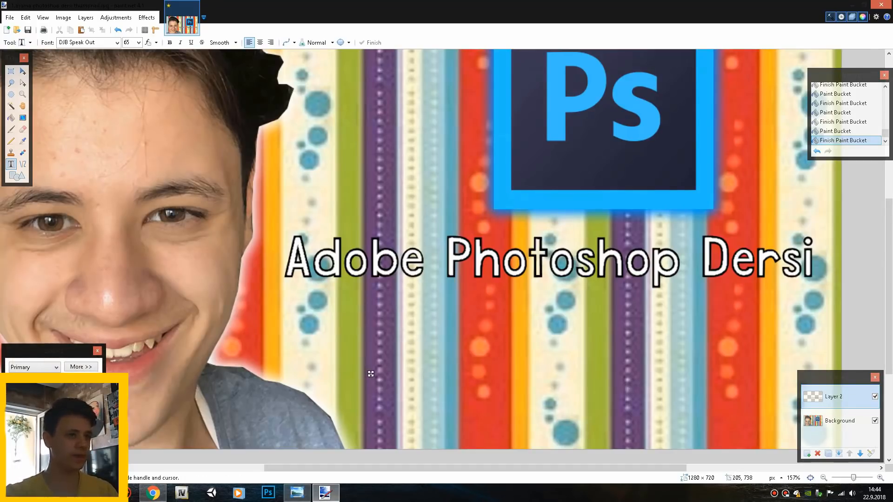
pyautogui.write('e')
pyautogui.press('BackSpace')
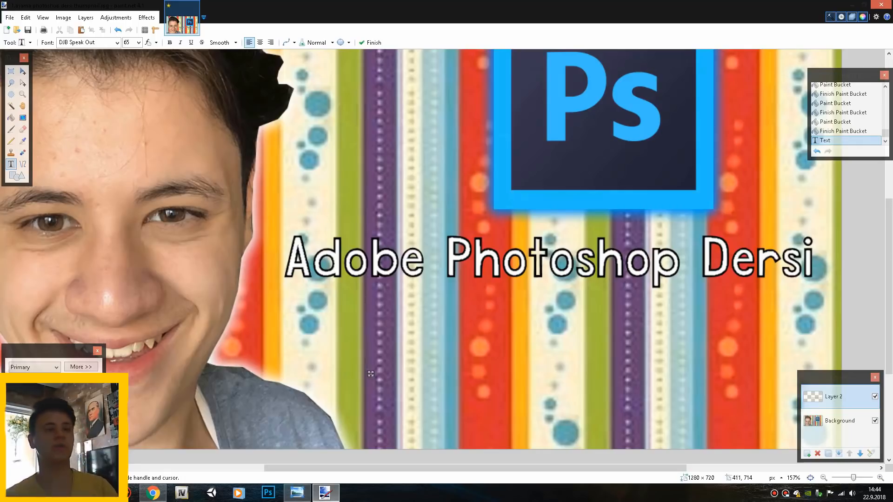
pyautogui.write('Thu')
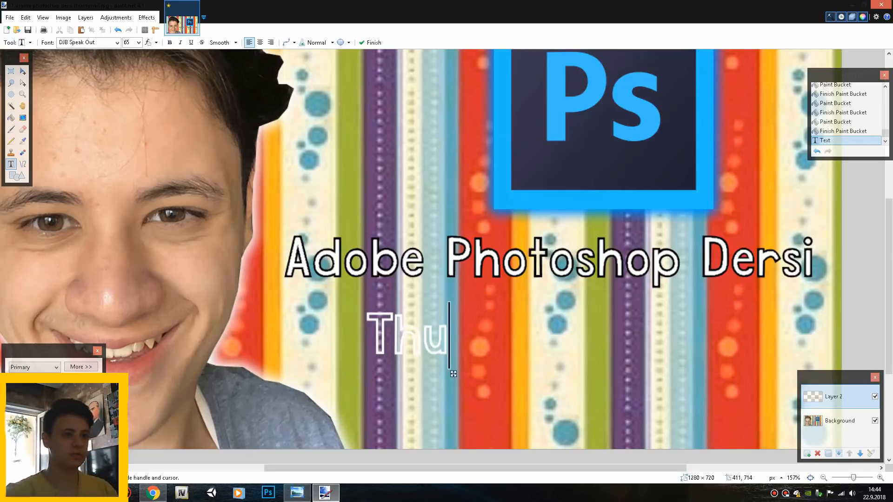
pyautogui.write('mp Na')
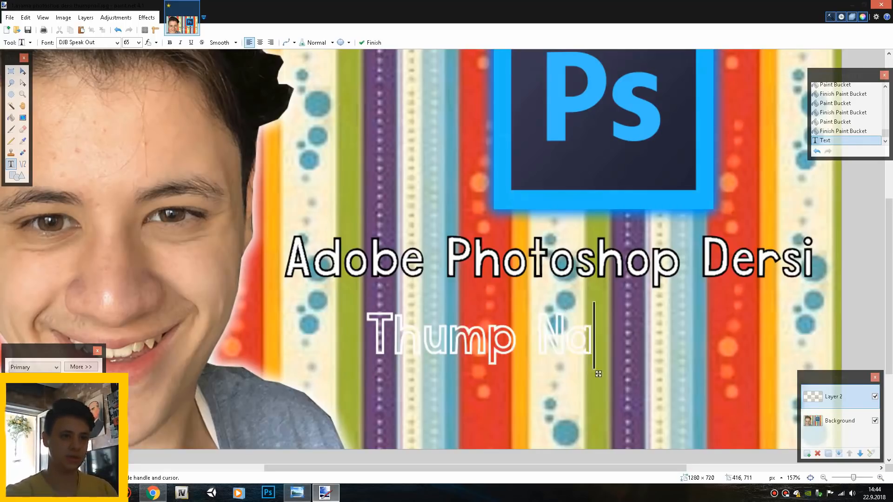
pyautogui.write('il Yapmas')
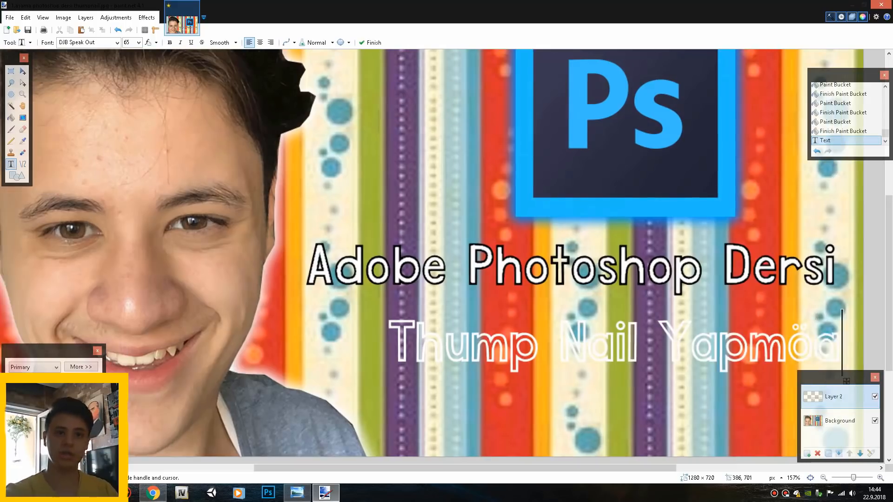
pyautogui.press('BackSpace')
pyautogui.press('BackSpace')
pyautogui.write('a')
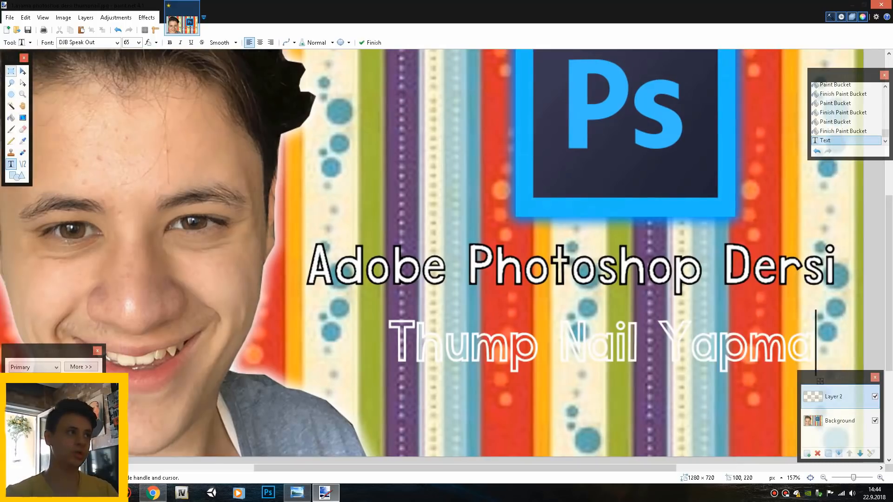
pyautogui.click(11, 71)
pyautogui.moveTo(889, 271); pyautogui.dragTo(889, 270)
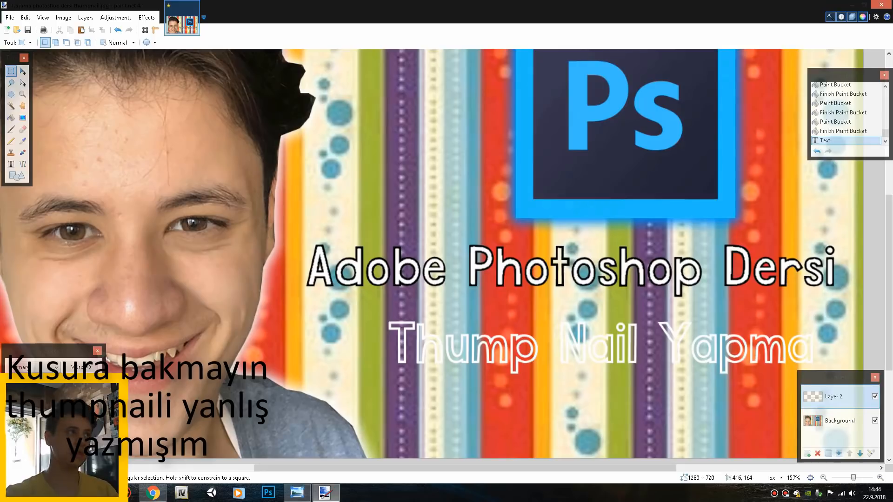
# Fill the outlined letters of the word "Thump" with light blue using the Paint Bucket
pyautogui.click(11, 118)
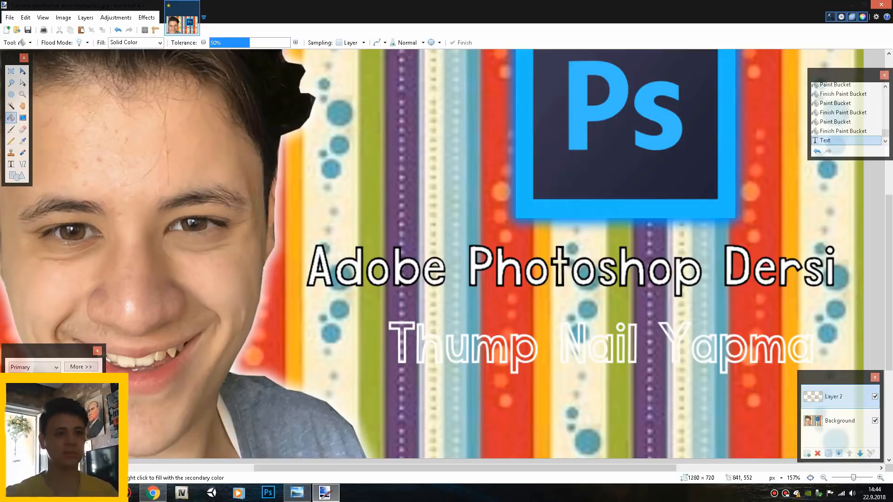
pyautogui.scroll(4, 410, 354)
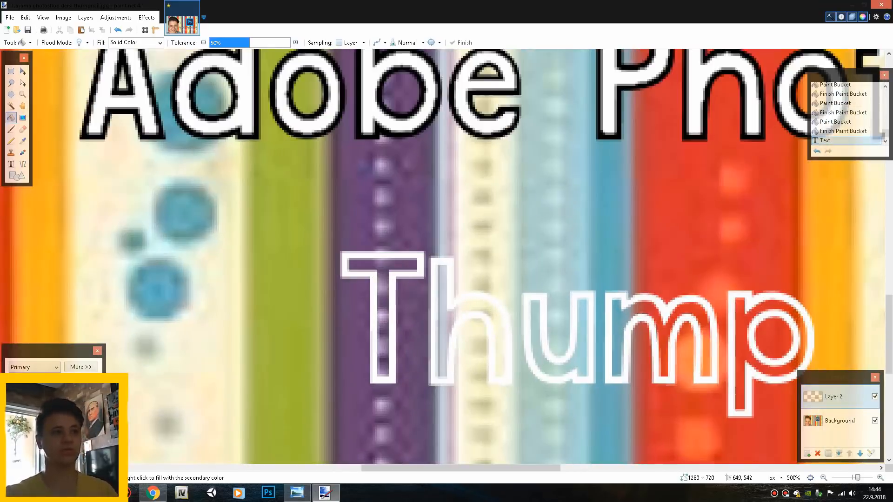
pyautogui.click(382, 273)
pyautogui.click(448, 312)
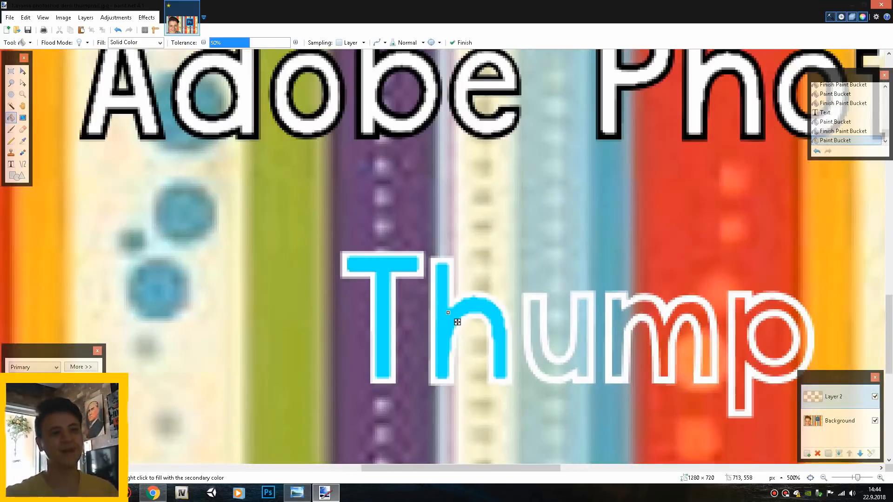
pyautogui.click(536, 313)
pyautogui.click(656, 312)
pyautogui.click(752, 310)
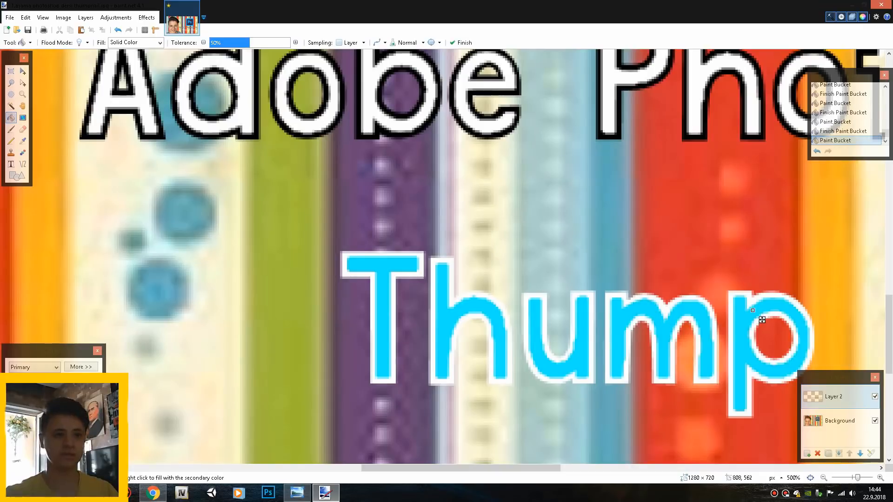
# Fill the outlined letters of the word "Nail" with light blue, including the dot of the i
pyautogui.moveTo(526, 468); pyautogui.dragTo(647, 468)
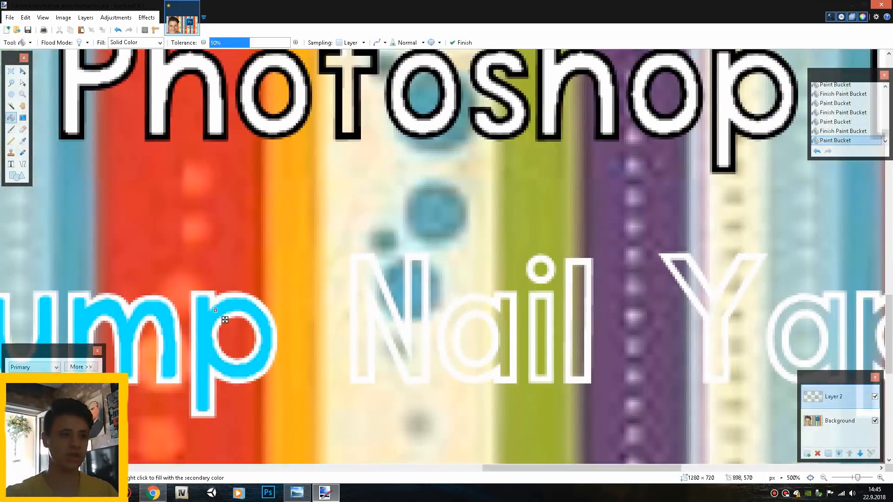
pyautogui.click(414, 366)
pyautogui.click(479, 313)
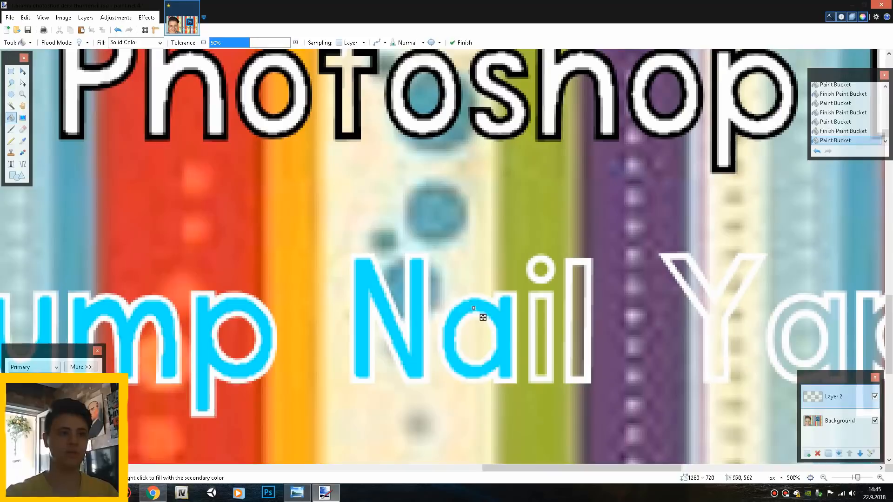
pyautogui.click(544, 340)
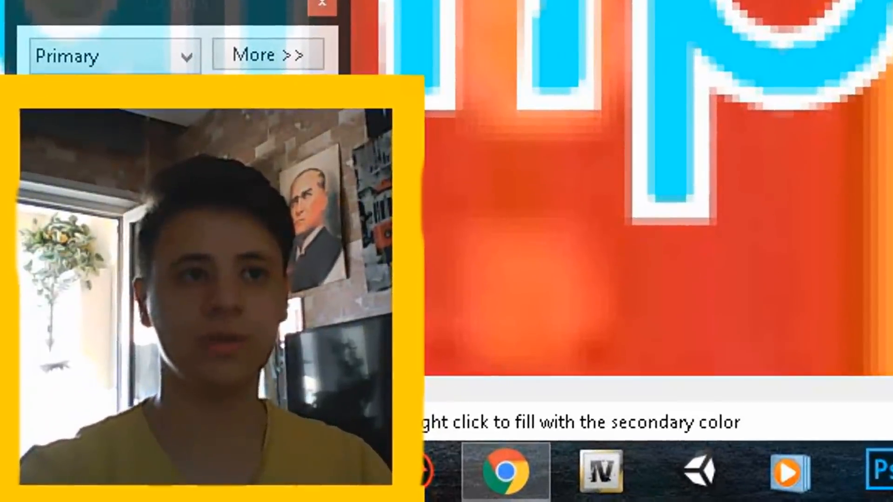
pyautogui.click(606, 297)
# Fill the outlined letters of the word "Yapma" with light blue and finish the fill
pyautogui.click(724, 275)
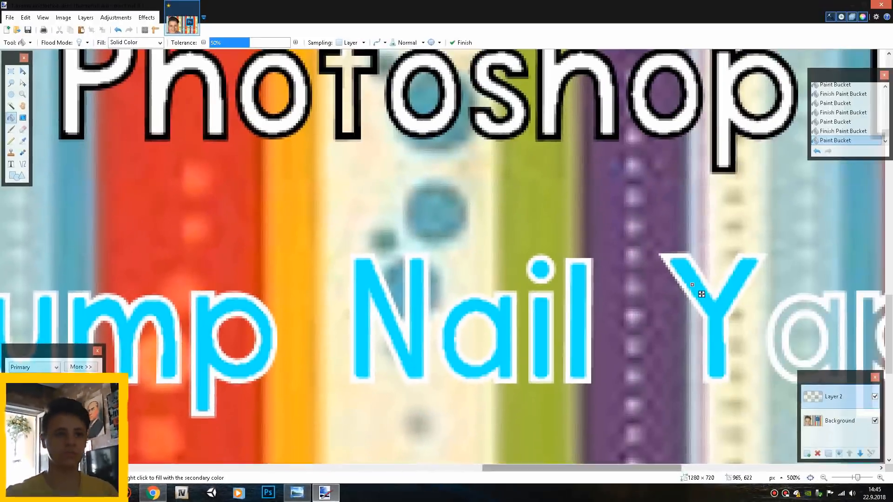
pyautogui.hscroll(5, 724, 275)
pyautogui.click(600, 302)
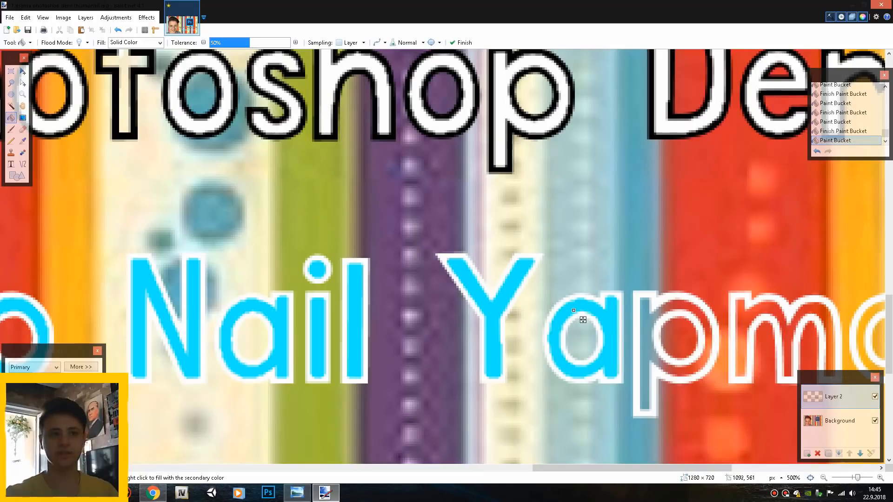
pyautogui.click(653, 317)
pyautogui.click(745, 318)
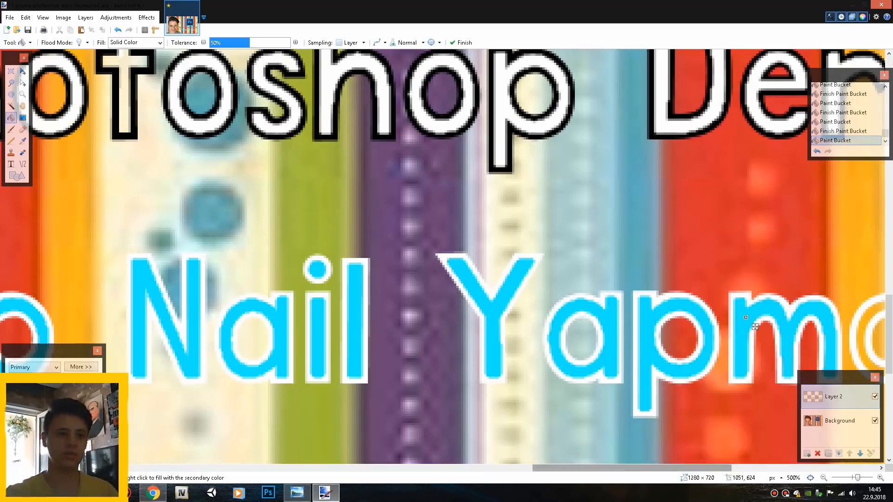
pyautogui.hscroll(4, 744, 318)
pyautogui.click(670, 326)
pyautogui.scroll(-7, 670, 326)
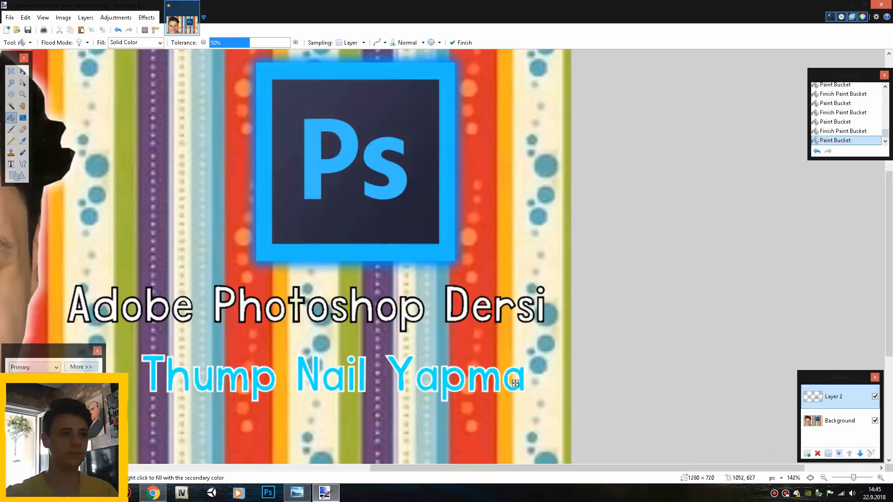
pyautogui.press('s')
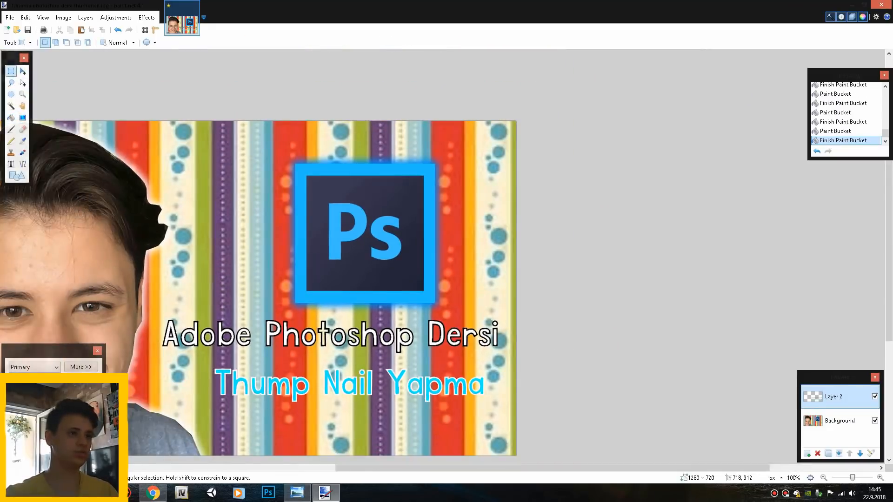
# Recolor the outer outlines of the letters in "Thump" to gray with the Paint Bucket
pyautogui.moveTo(598, 468); pyautogui.dragTo(535, 468)
pyautogui.scroll(-3, 476, 287)
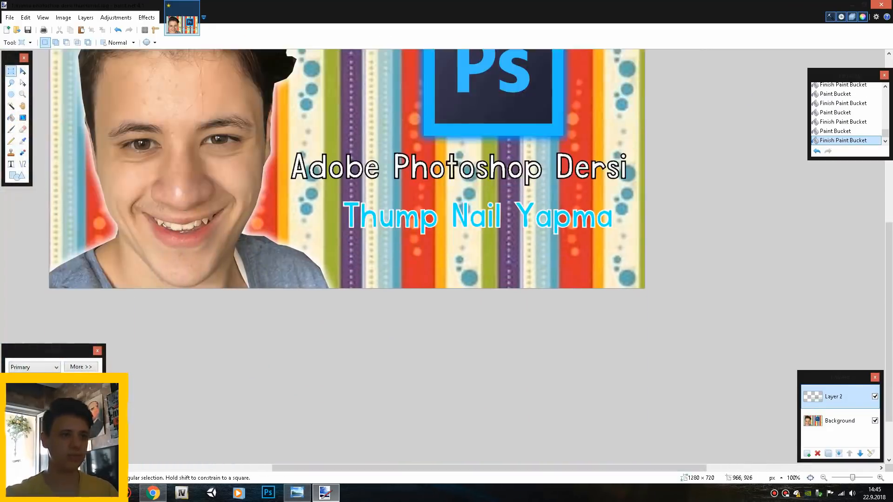
pyautogui.scroll(1, 476, 287)
pyautogui.scroll(7, 356, 291)
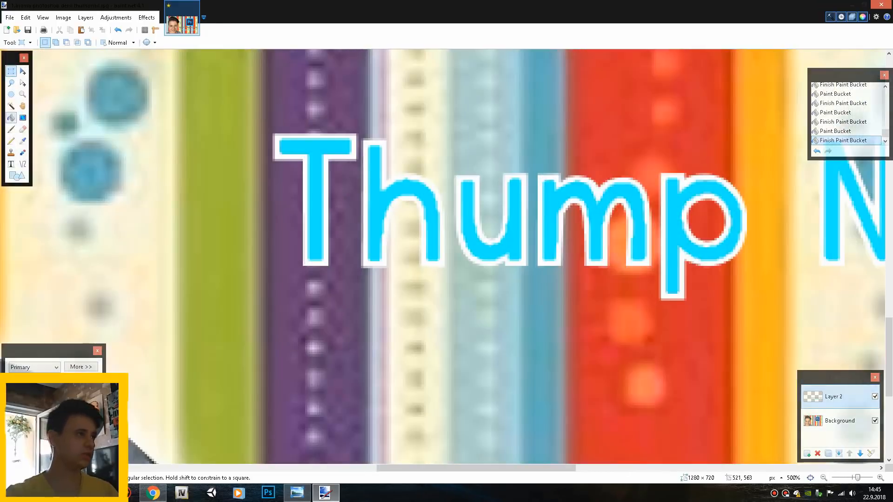
pyautogui.click(11, 117)
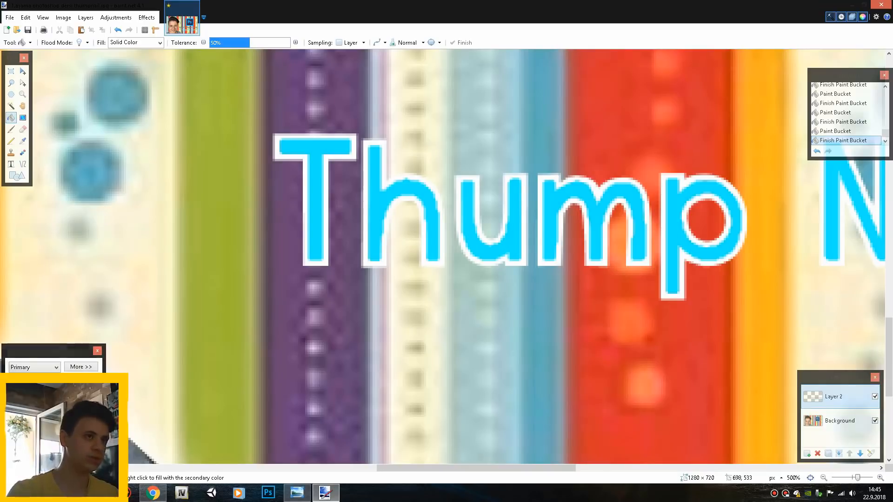
pyautogui.click(355, 140)
pyautogui.click(365, 148)
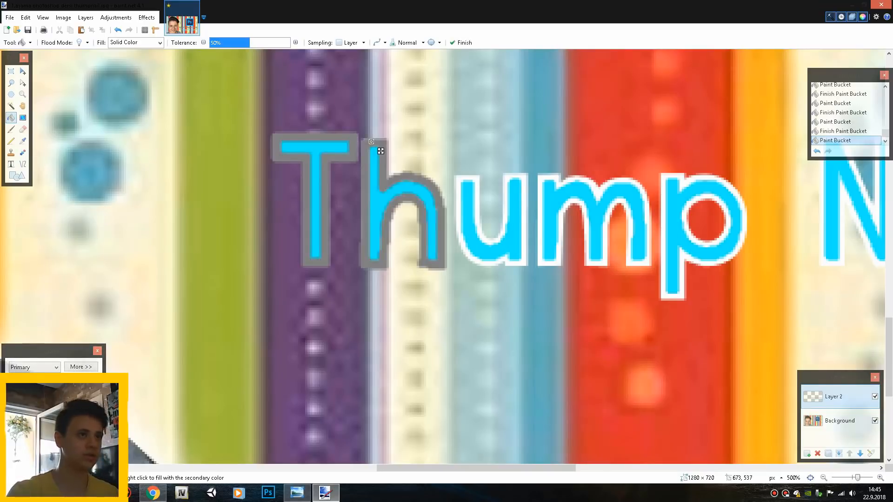
pyautogui.scroll(-5, 364, 148)
pyautogui.scroll(6, 437, 205)
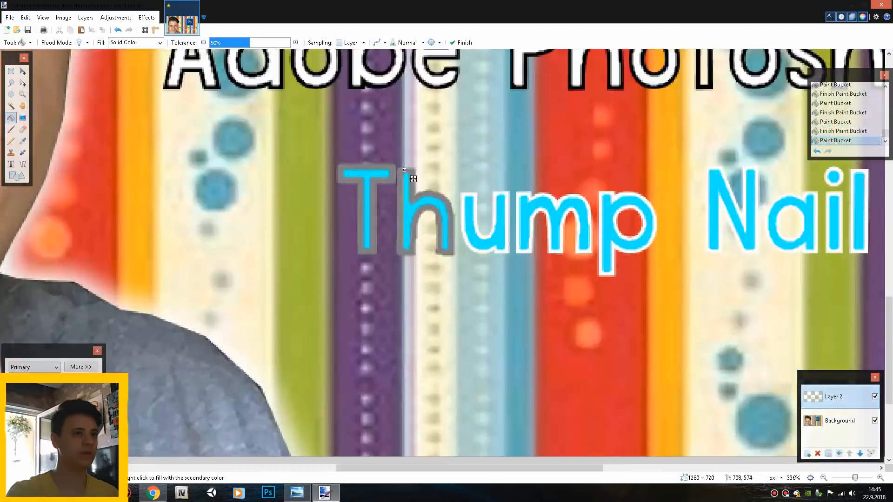
pyautogui.click(483, 195)
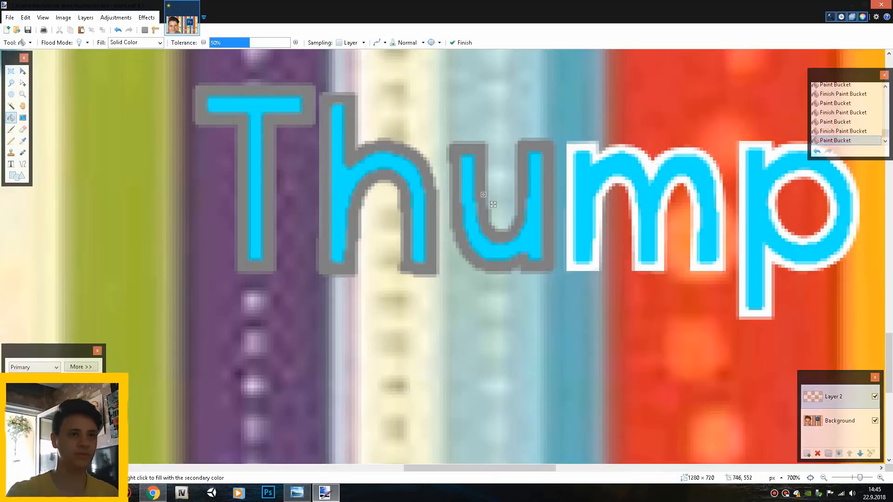
pyautogui.click(572, 149)
pyautogui.click(744, 144)
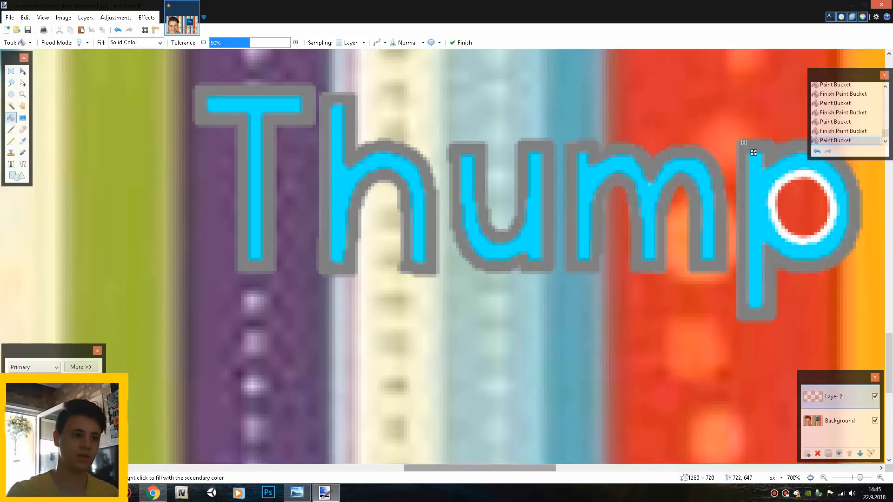
# Recolor the outlines of the word "Nail" to gray, including the inner ring of the a and the dot of the i
pyautogui.moveTo(482, 468); pyautogui.dragTo(587, 469)
pyautogui.click(395, 127)
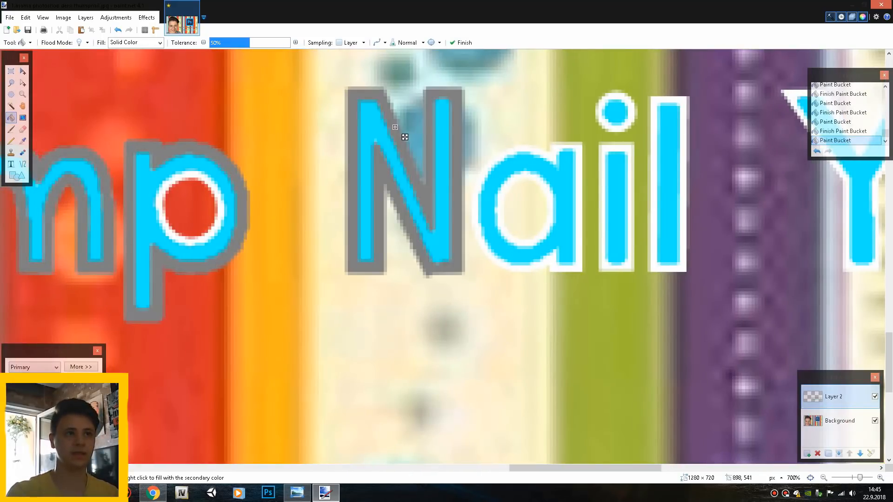
pyautogui.click(509, 153)
pyautogui.click(538, 179)
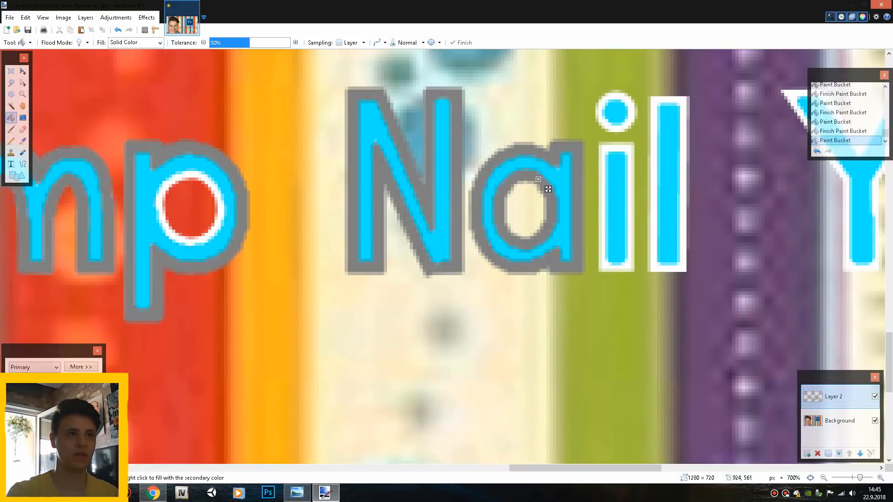
pyautogui.click(606, 124)
pyautogui.click(627, 159)
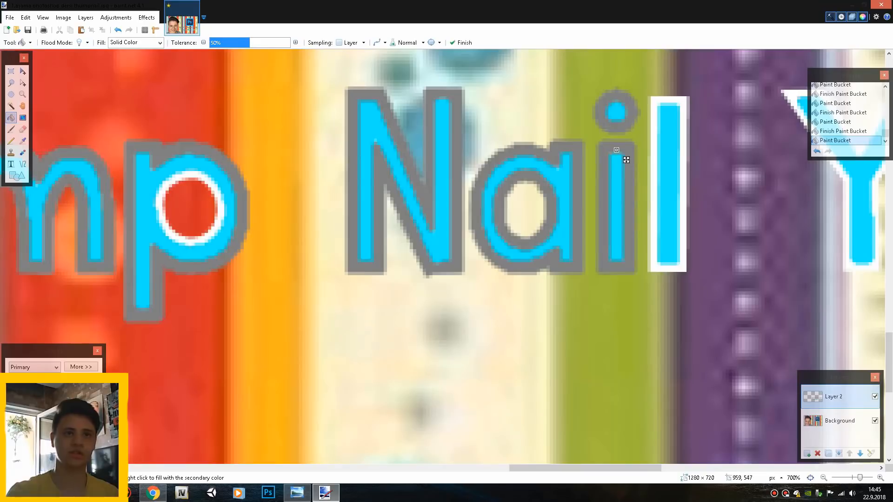
pyautogui.click(653, 133)
# Recolor the outlines of the l in "Nail" and of the Y and first a in "Yapma" to gray
pyautogui.hscroll(1, 654, 144)
pyautogui.hscroll(5, 654, 144)
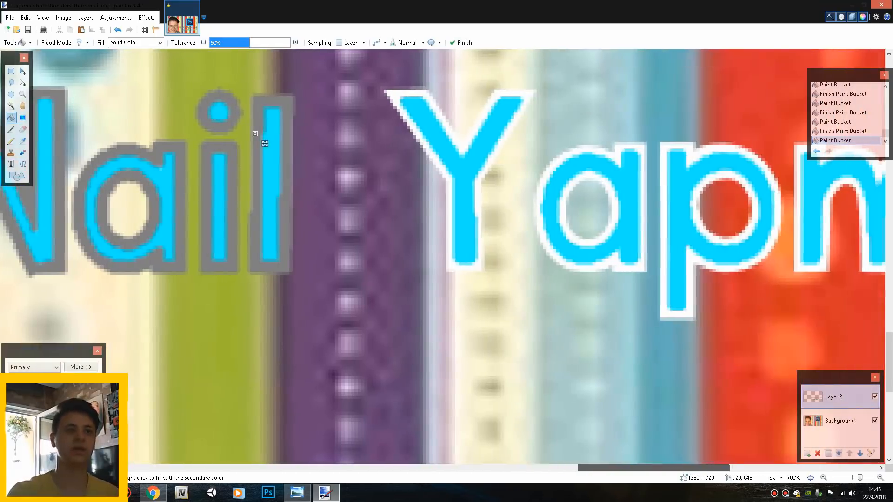
pyautogui.click(428, 157)
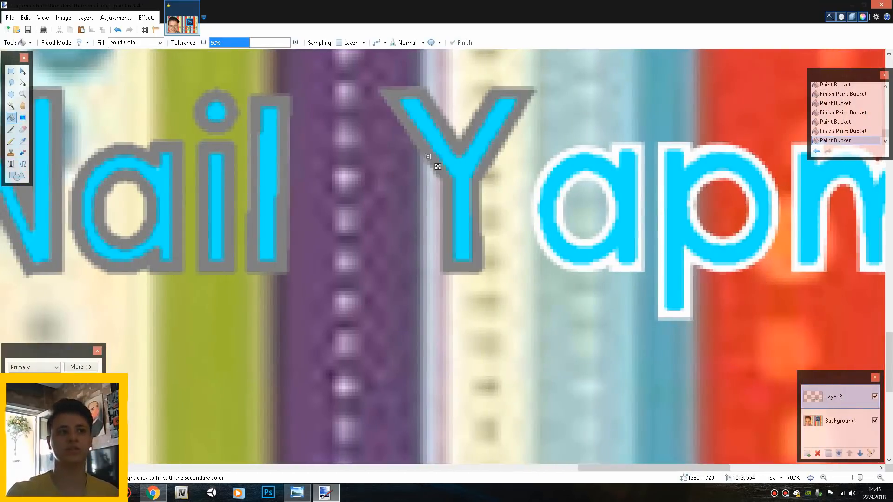
pyautogui.click(552, 159)
pyautogui.click(568, 183)
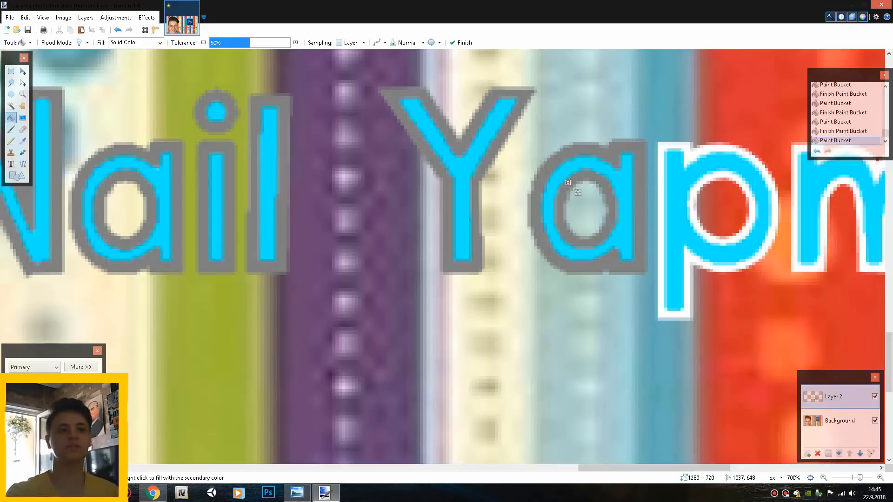
# Recolor the outlines of the p, m and final a in "Yapma" to gray with the Paint Bucket
pyautogui.moveTo(592, 468); pyautogui.dragTo(688, 468)
pyautogui.click(505, 150)
pyautogui.click(580, 146)
pyautogui.click(505, 183)
pyautogui.click(483, 176)
# Examine the whole thumbnail composition with the Rectangle Select tool active, and clear the stray selection
pyautogui.scroll(-10, 431, 259)
pyautogui.click(11, 71)
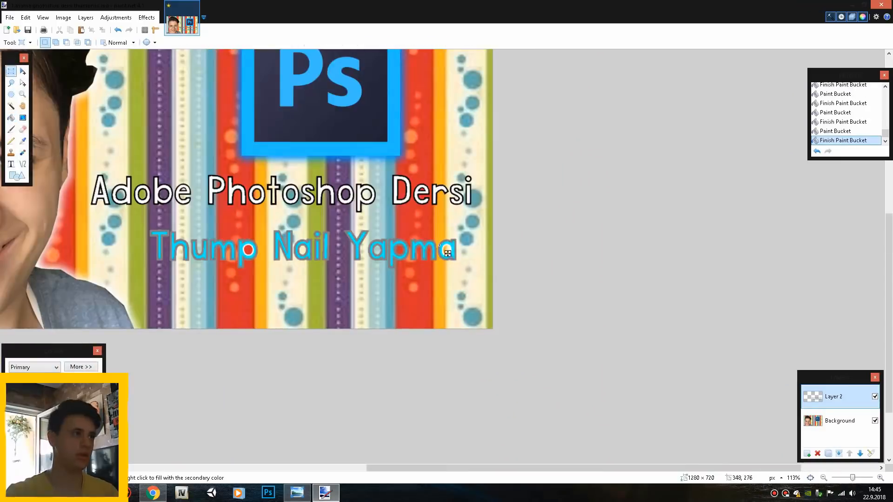
pyautogui.moveTo(448, 253); pyautogui.dragTo(449, 254)
pyautogui.moveTo(536, 469); pyautogui.dragTo(457, 469)
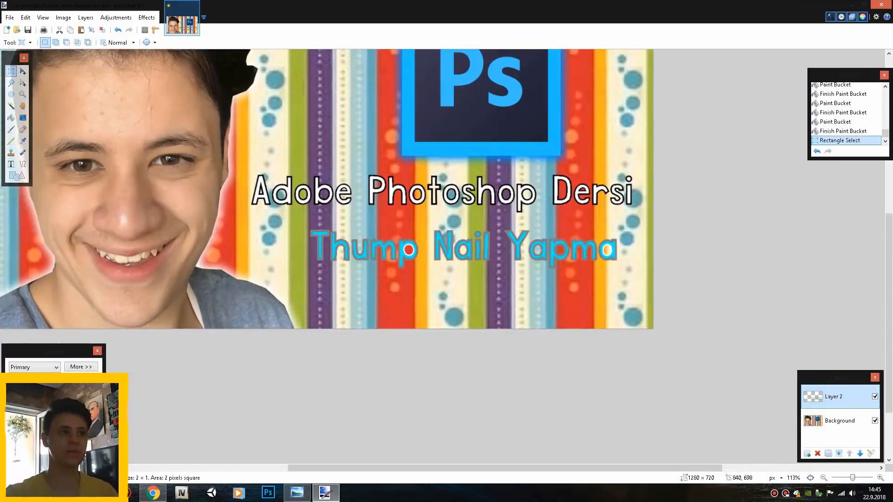
pyautogui.scroll(-3, 414, 321)
pyautogui.scroll(1, 170, 216)
pyautogui.scroll(3, 519, 366)
pyautogui.scroll(-2, 519, 367)
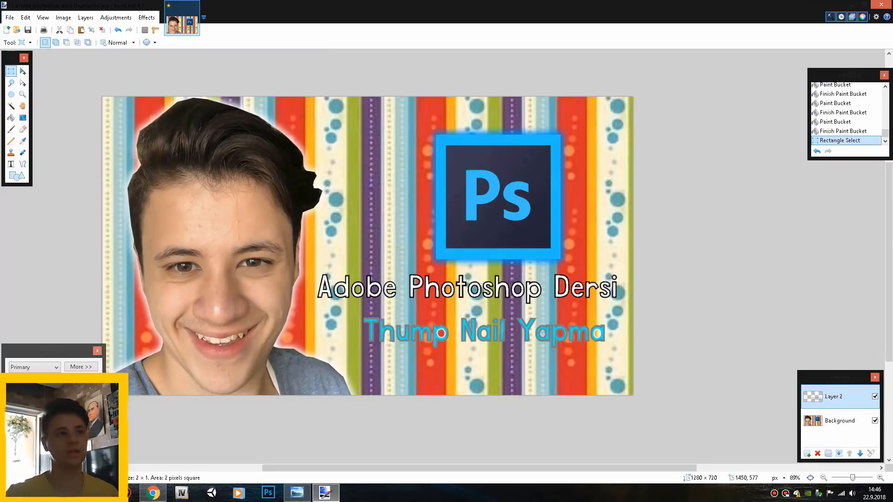
pyautogui.hotkey('ctrl', 'd')
# Save the thumbnail under the name "1.aşama photoshop dersi thumpnail.jpg" in JPEG format
pyautogui.click(9, 18)
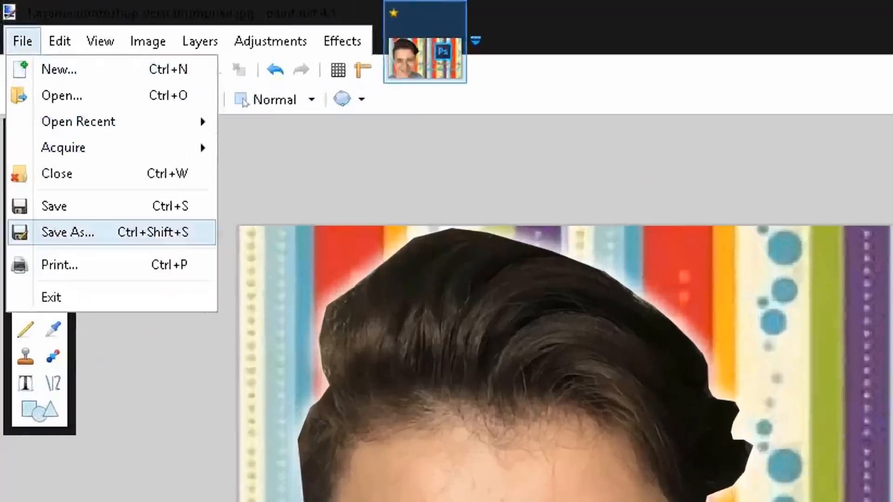
pyautogui.click(29, 100)
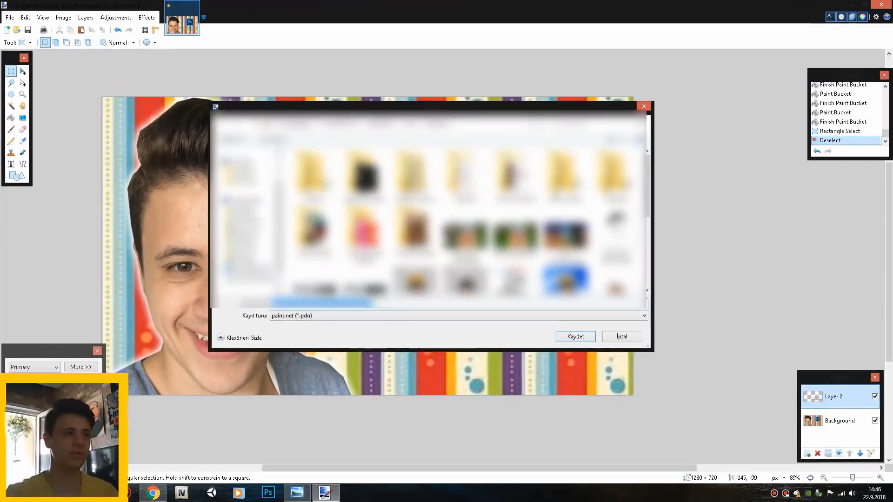
pyautogui.click(612, 421)
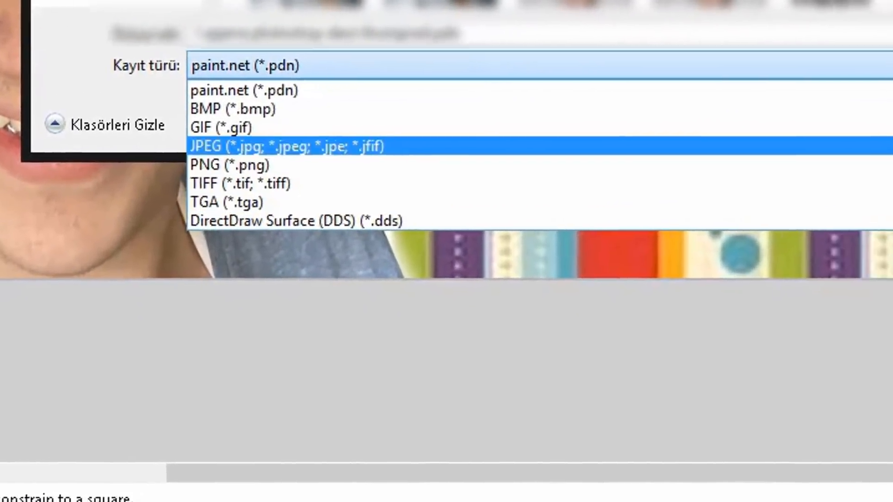
pyautogui.click(286, 146)
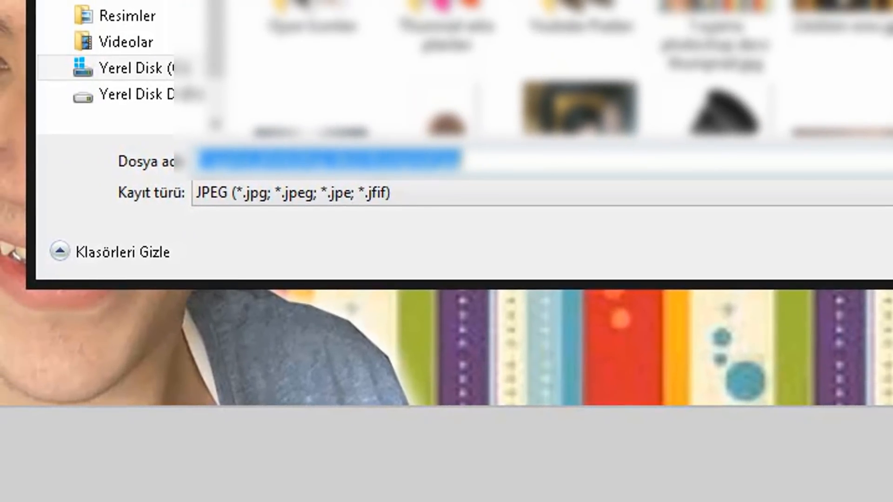
pyautogui.click(412, 162)
pyautogui.moveTo(462, 162)
pyautogui.mouseDown()
pyautogui.moveTo(199, 162)
pyautogui.moveTo(460, 161)
pyautogui.mouseUp()
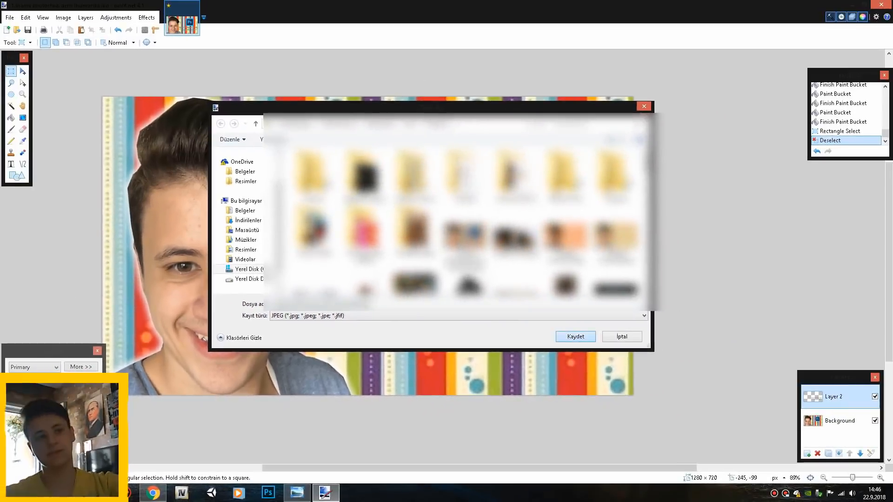
pyautogui.press('Return')
# Accept JPEG quality 100 and flatten the image to a single layer to complete the save
pyautogui.click(471, 260)
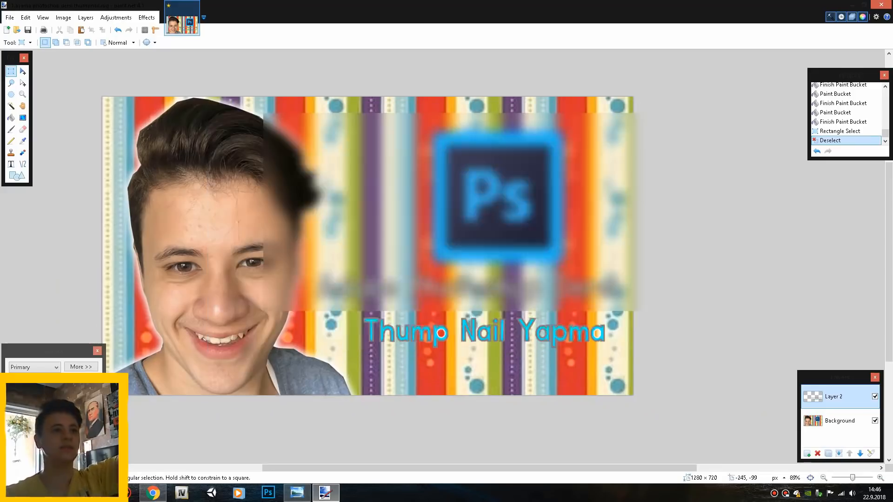
pyautogui.moveTo(479, 275); pyautogui.dragTo(493, 186)
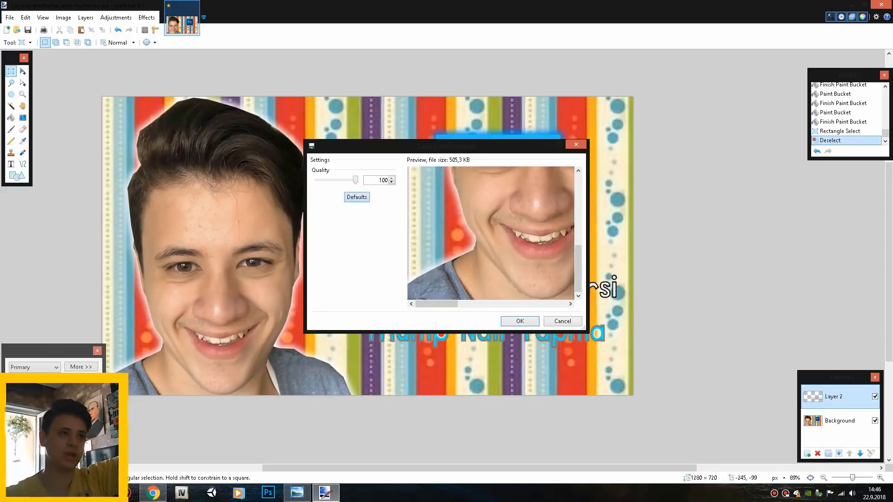
pyautogui.press('Return')
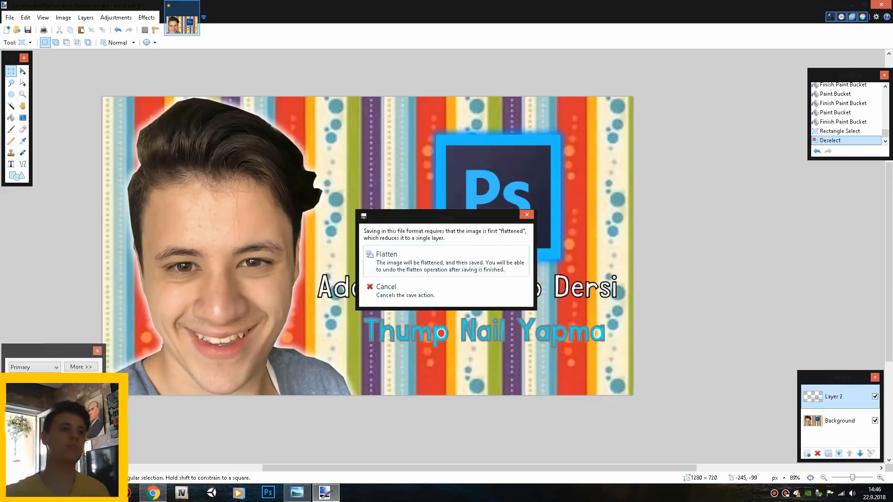
pyautogui.press('Return')
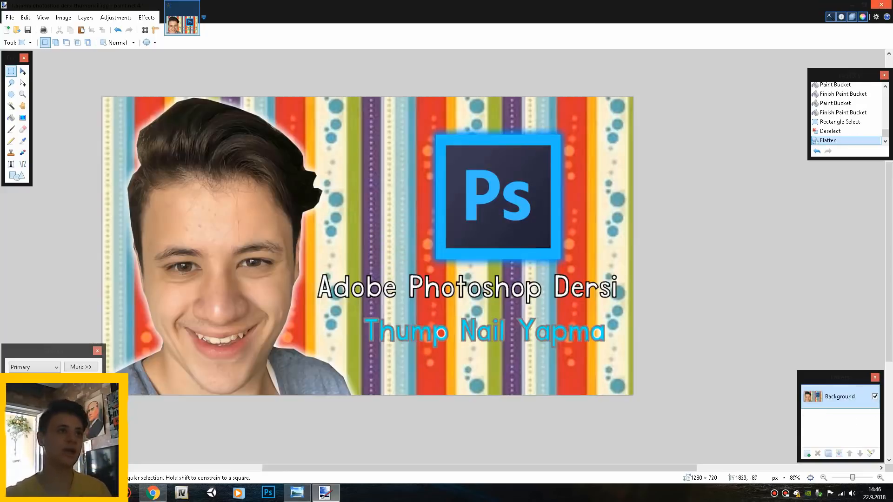
# Close Paint.NET and the open picture viewer, and check the saved thumbnail JPG from the File Explorer search results
pyautogui.click(882, 4)
pyautogui.click(751, 70)
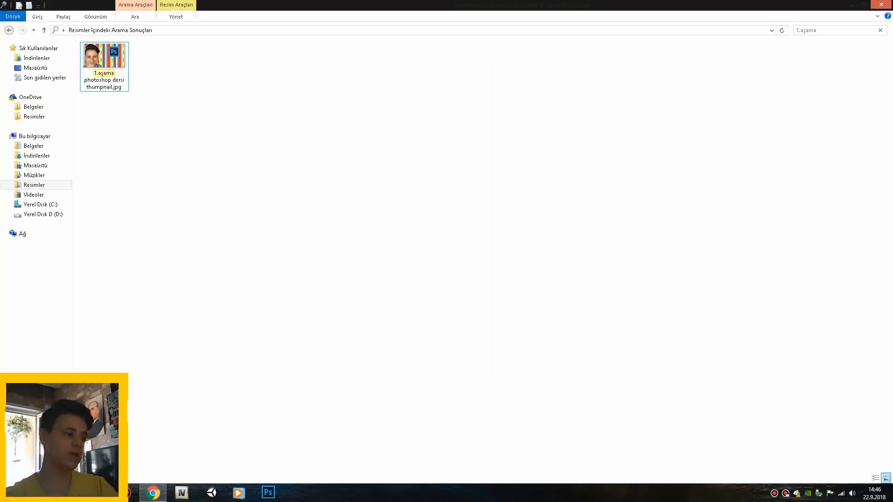
pyautogui.doubleClick(104, 66)
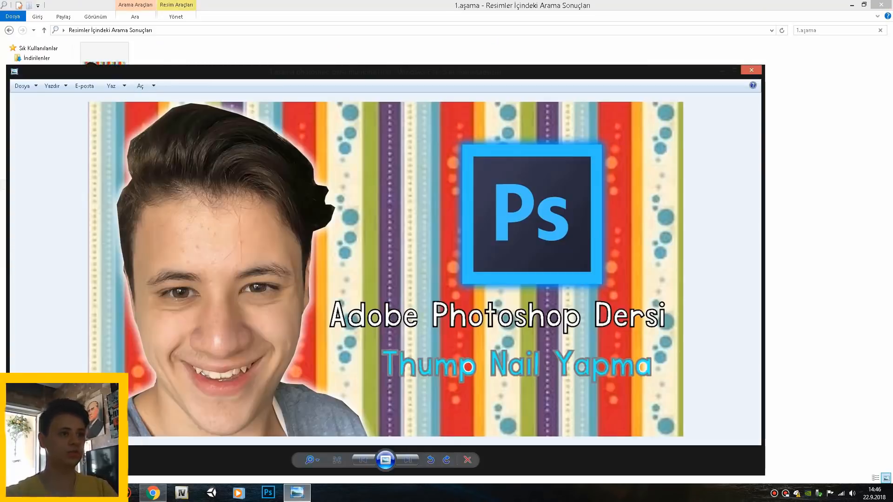
pyautogui.click(751, 69)
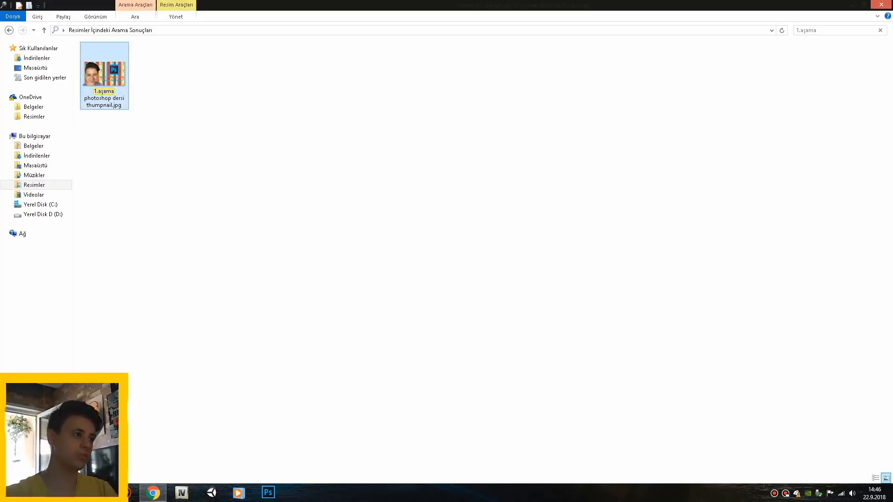
# Reopen "1.aşama photoshop dersi thumpnail.jpg" from the search results and view it in a maximized window
pyautogui.click(100, 98)
pyautogui.doubleClick(100, 98)
pyautogui.doubleClick(104, 74)
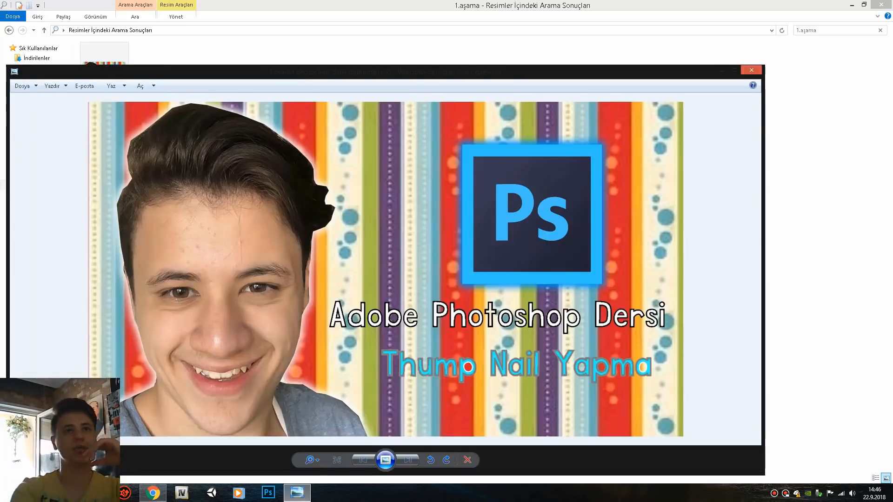
pyautogui.click(735, 70)
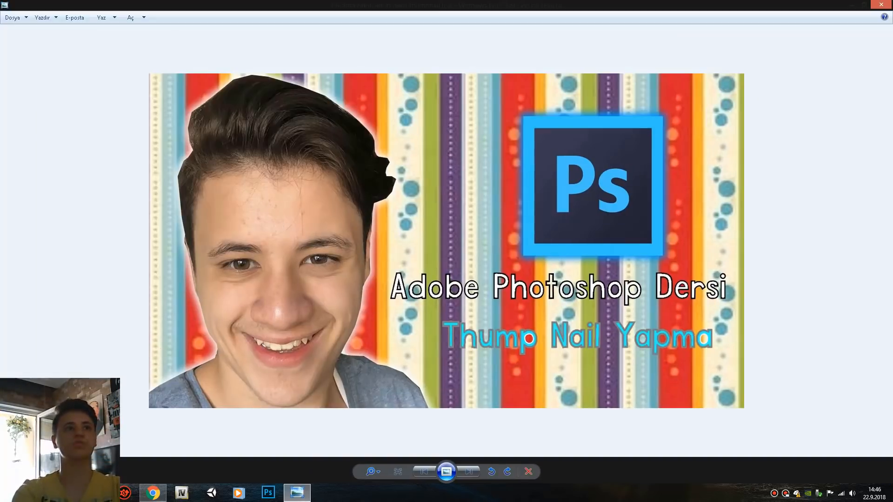